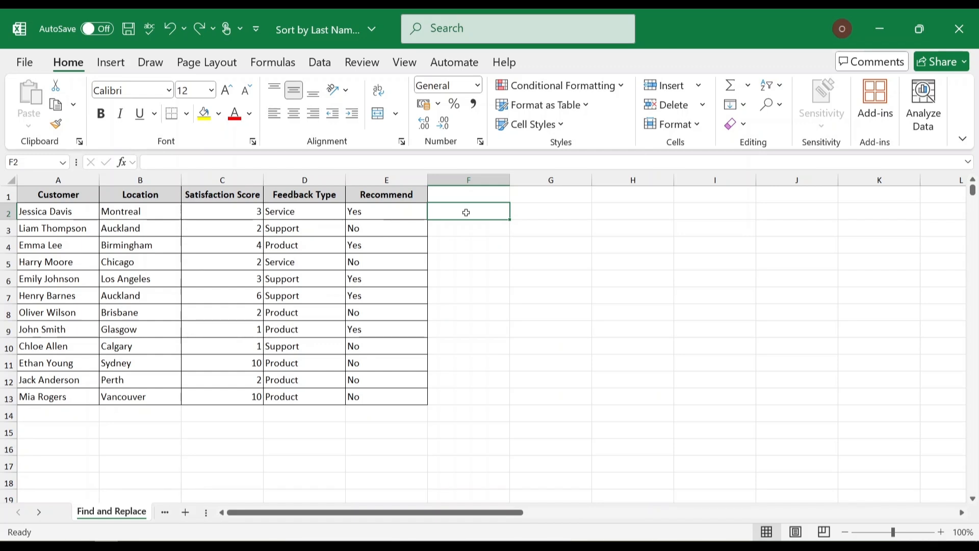
# Insert a blank column before Location and copy the Customer data from A1:A13 into it
pyautogui.click(150, 179)
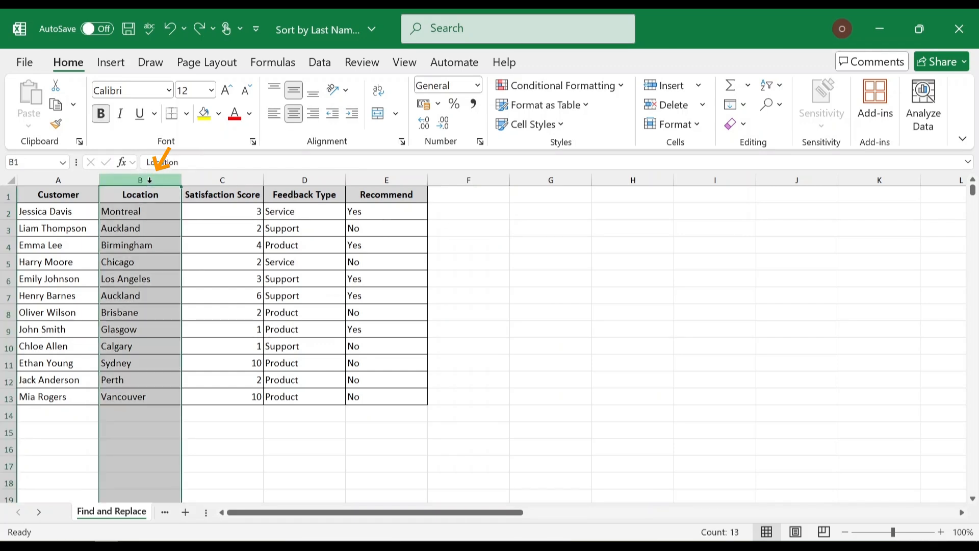
pyautogui.rightClick(150, 180)
pyautogui.click(201, 327)
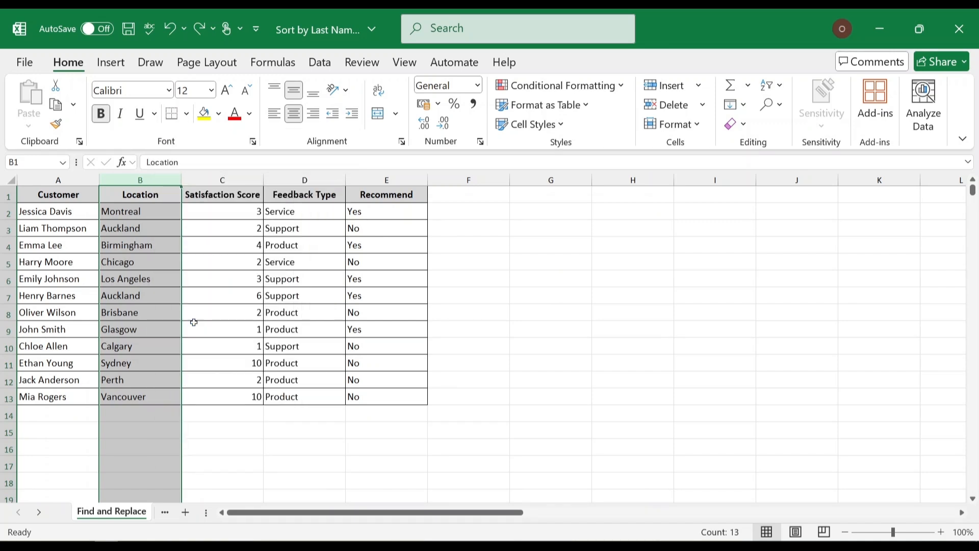
pyautogui.moveTo(91, 199); pyautogui.dragTo(83, 396)
pyautogui.hotkey('ctrl', 'c')
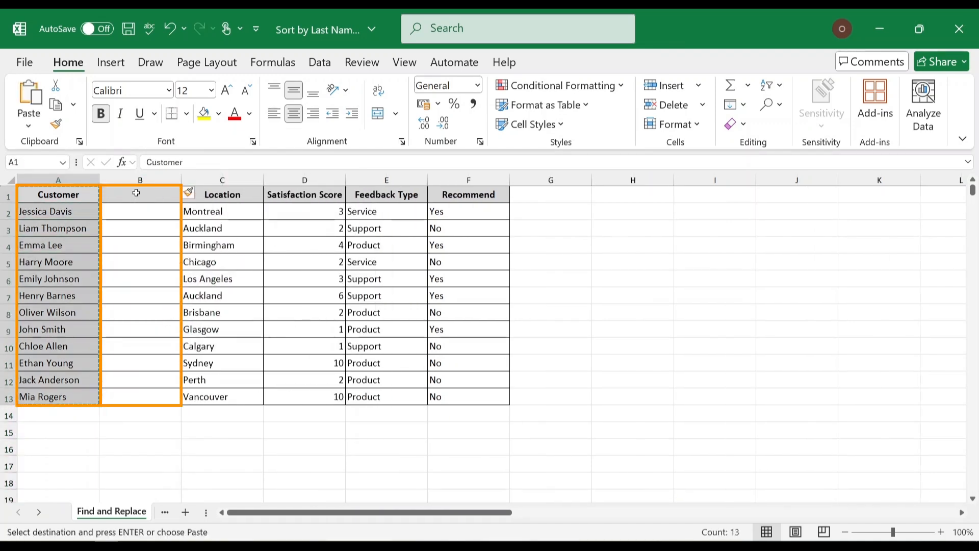
pyautogui.click(136, 193)
pyautogui.hotkey('ctrl', 'v')
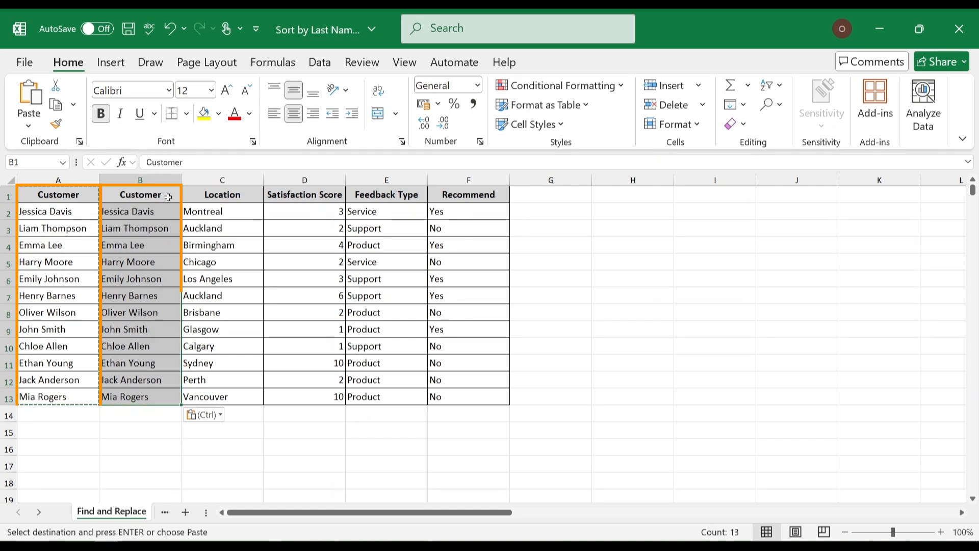
# Change the header in B1 of the copied column to "Last Name"
pyautogui.click(168, 196)
pyautogui.doubleClick(168, 197)
pyautogui.press('BackSpace')
pyautogui.press('BackSpace')
pyautogui.press('BackSpace')
pyautogui.press('BackSpace')
pyautogui.press('BackSpace')
pyautogui.press('BackSpace')
pyautogui.press('BackSpace')
pyautogui.press('BackSpace')
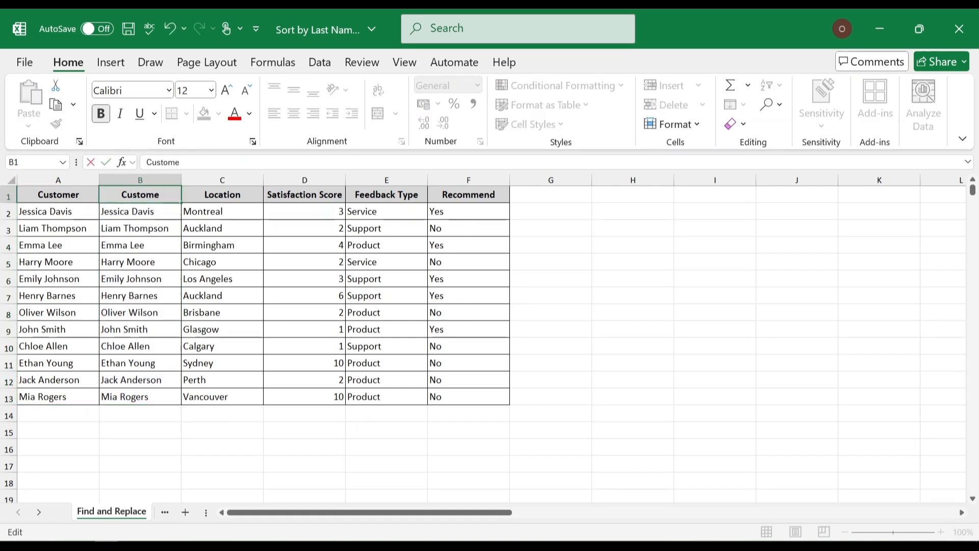
pyautogui.write('Last Name')
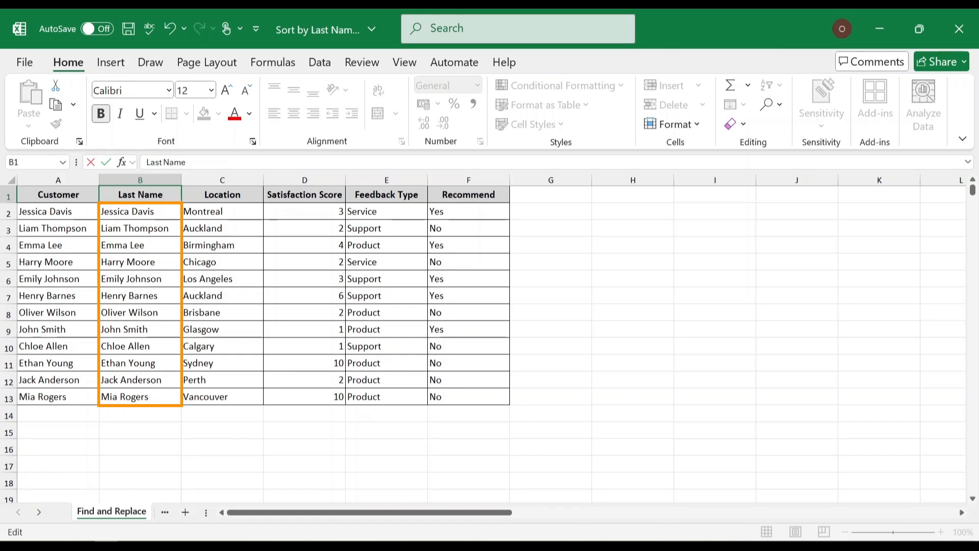
pyautogui.click(165, 212)
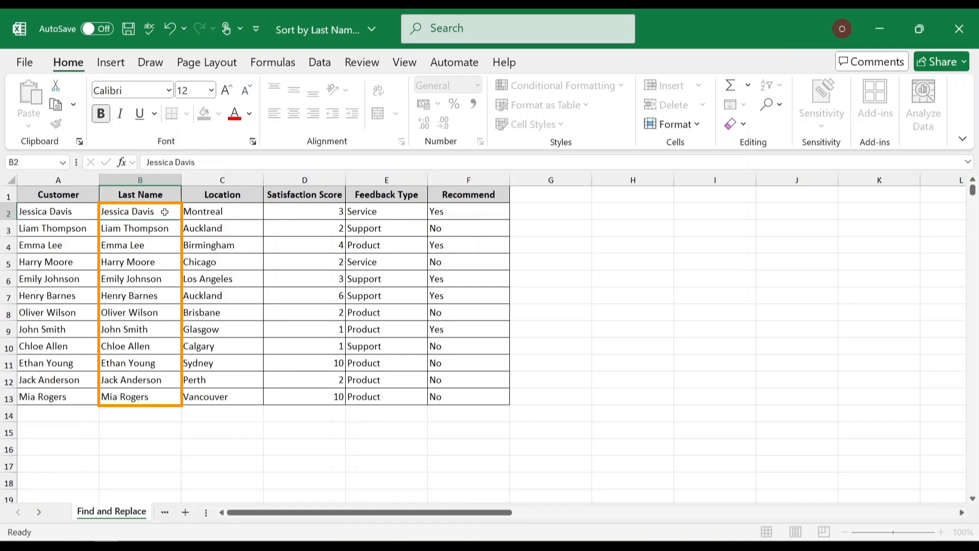
# Strip the first names in B2:B13 by replacing all instances of an asterisk followed by a space with nothing
pyautogui.moveTo(165, 212); pyautogui.dragTo(147, 396)
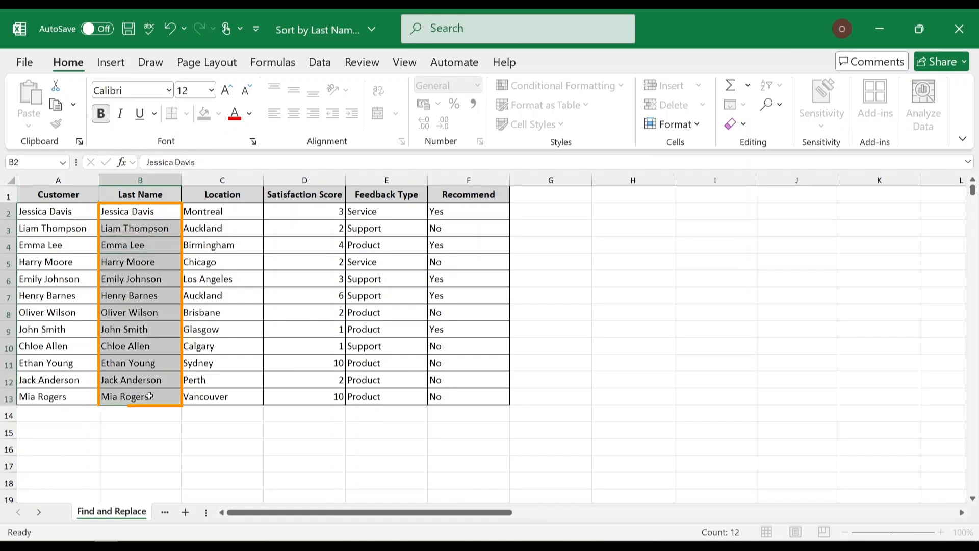
pyautogui.hotkey('ctrl', 'h')
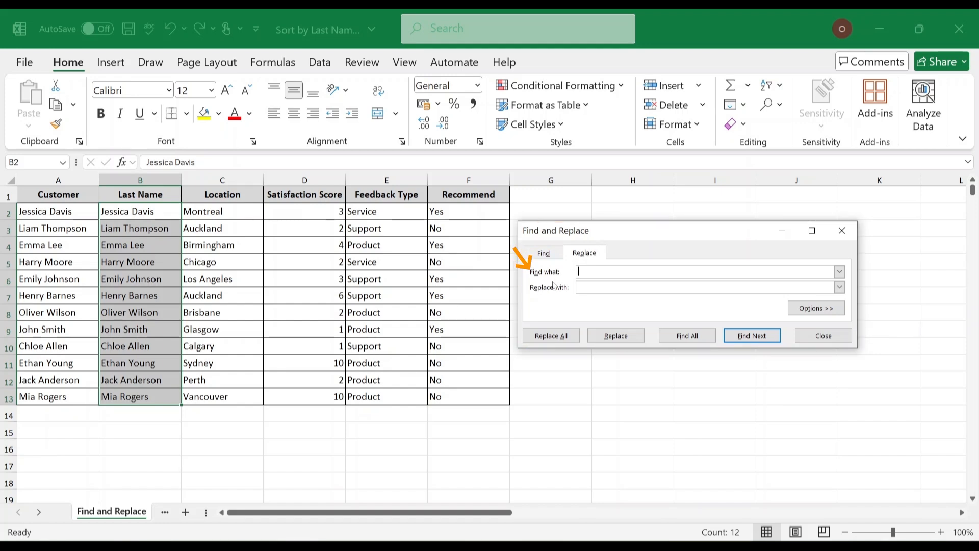
pyautogui.write('*')
pyautogui.click(561, 338)
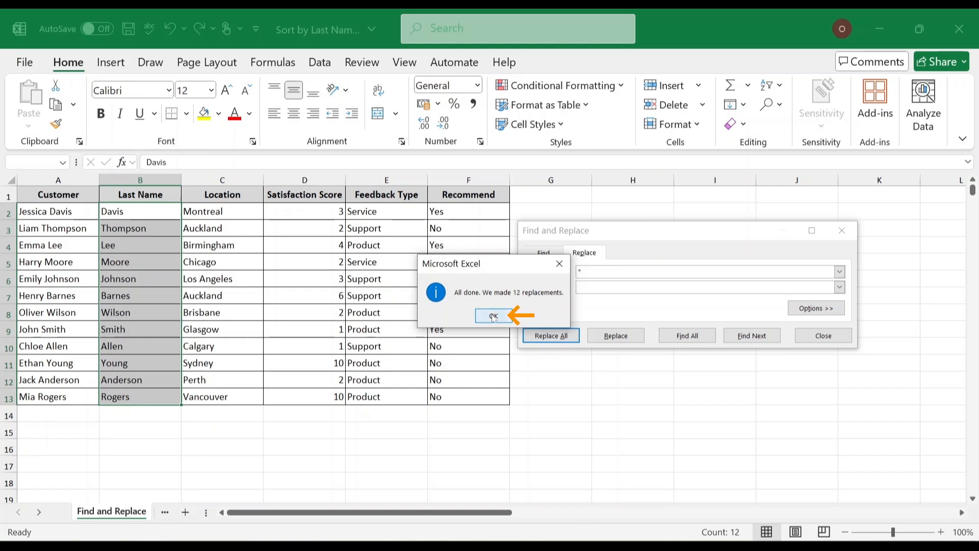
pyautogui.click(493, 314)
pyautogui.click(824, 336)
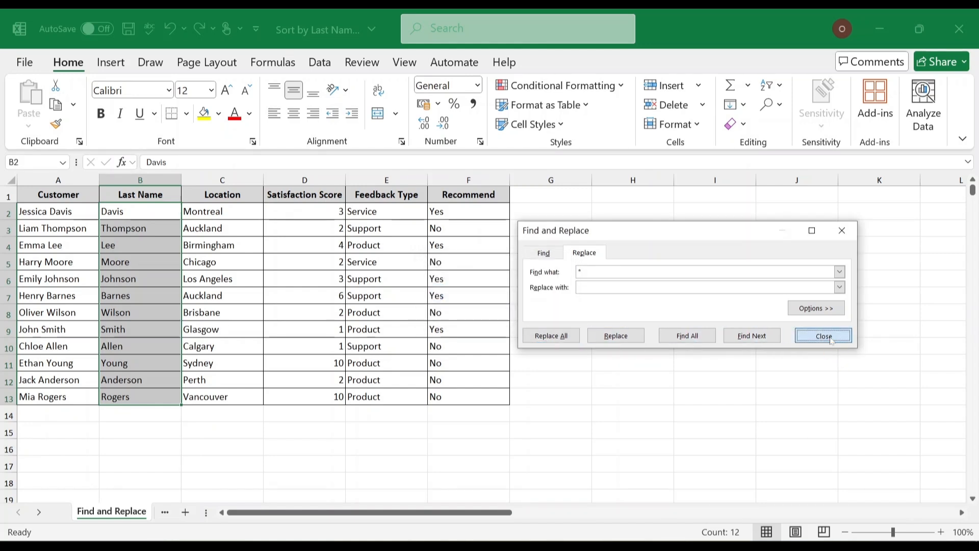
pyautogui.click(553, 210)
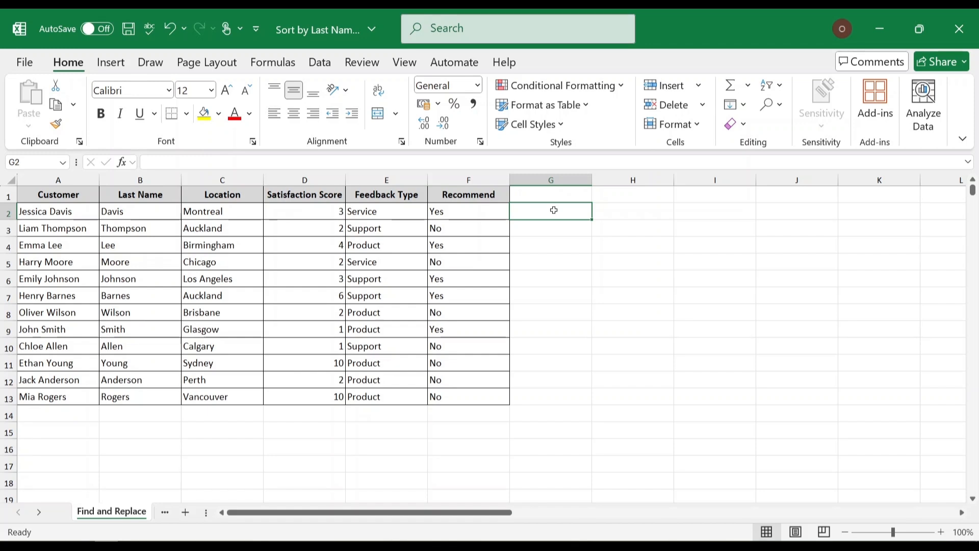
# Sort the table A1:F13 by the Last Name column on cell values, A to Z
pyautogui.moveTo(33, 191); pyautogui.dragTo(503, 400)
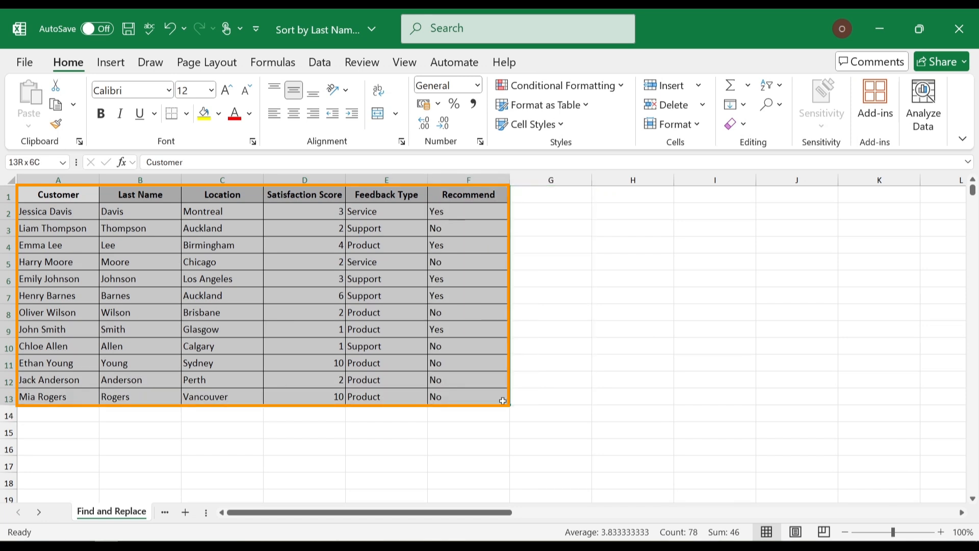
pyautogui.click(321, 63)
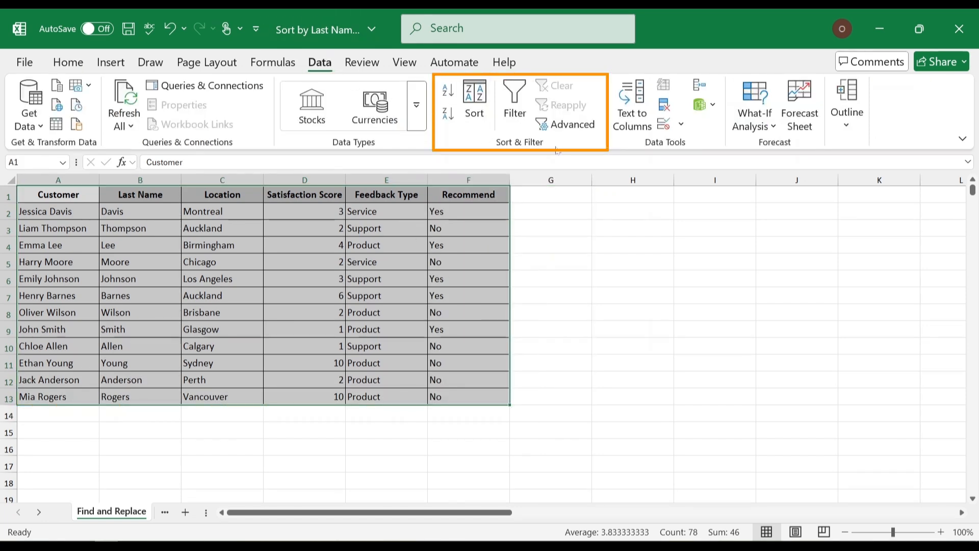
pyautogui.click(474, 108)
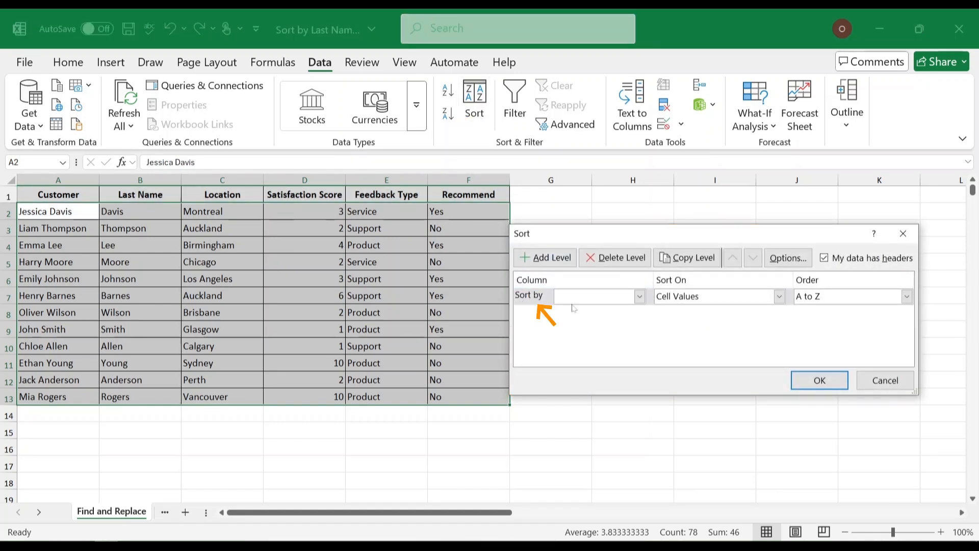
pyautogui.click(640, 296)
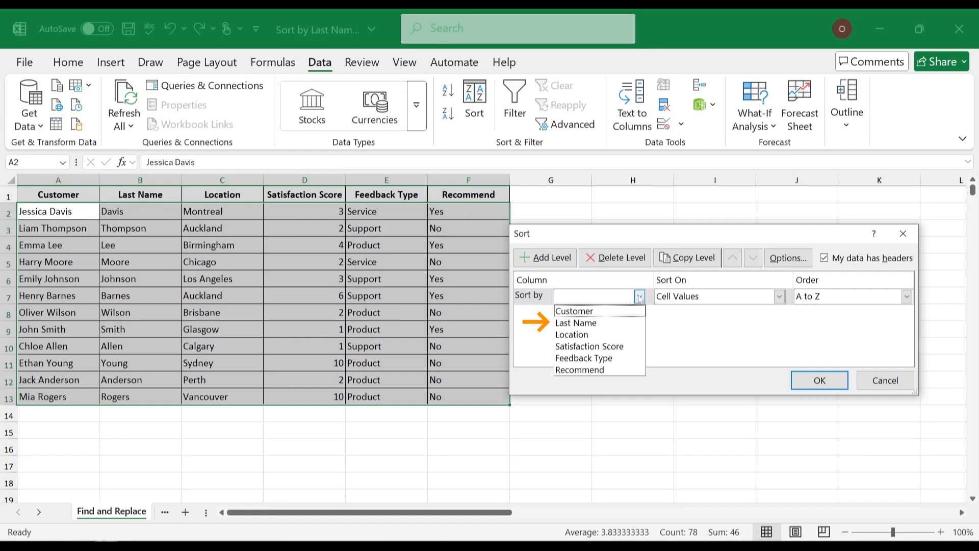
pyautogui.click(612, 325)
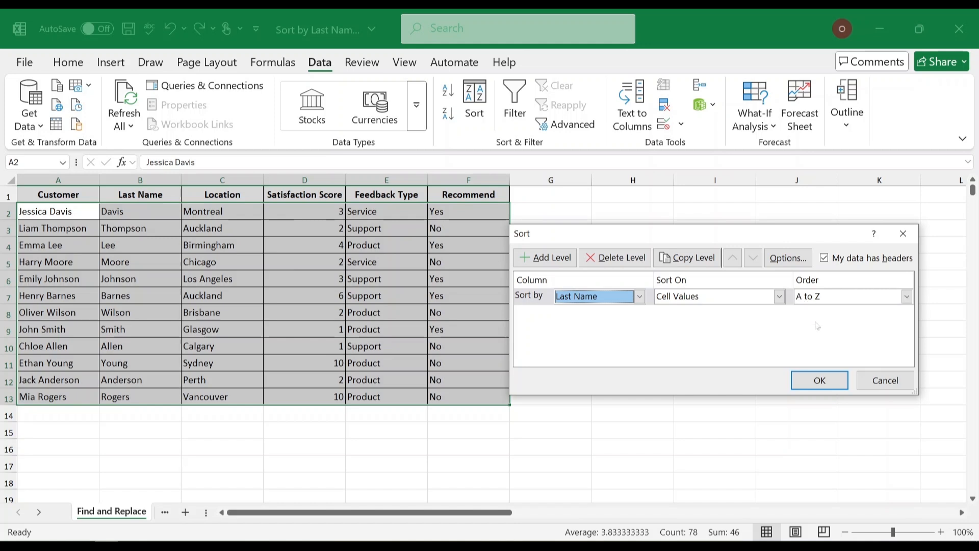
pyautogui.click(816, 378)
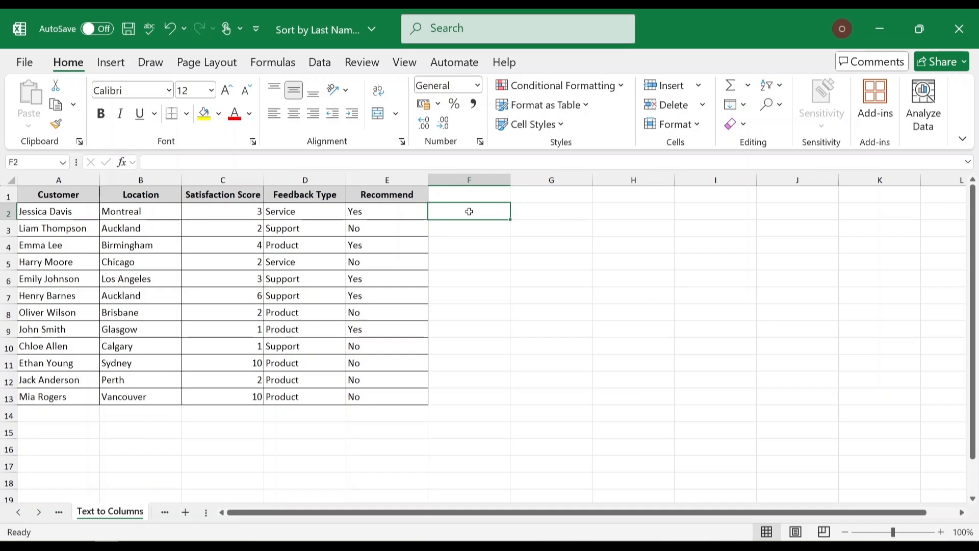
# On the Text to Columns sheet, insert a column before Location and copy the Customer column into it
pyautogui.rightClick(160, 182)
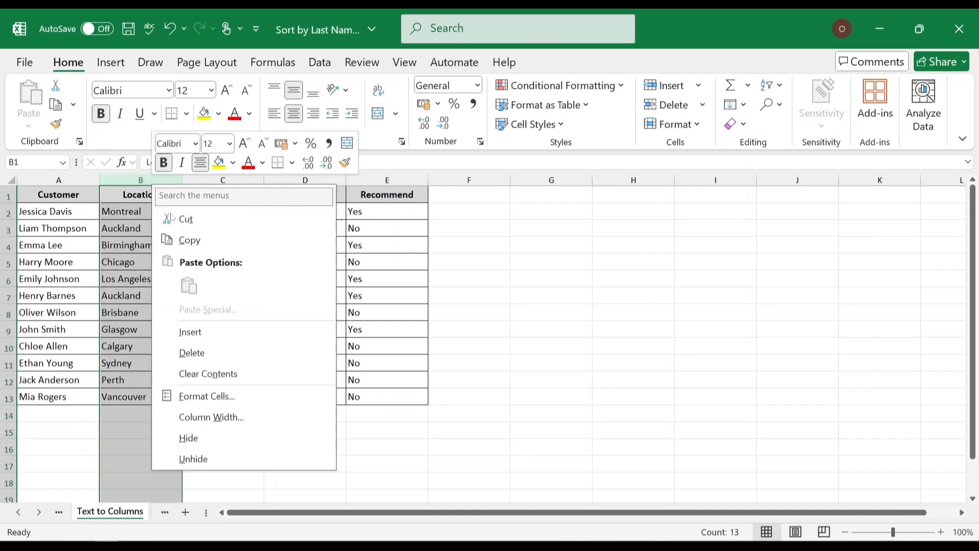
pyautogui.click(209, 332)
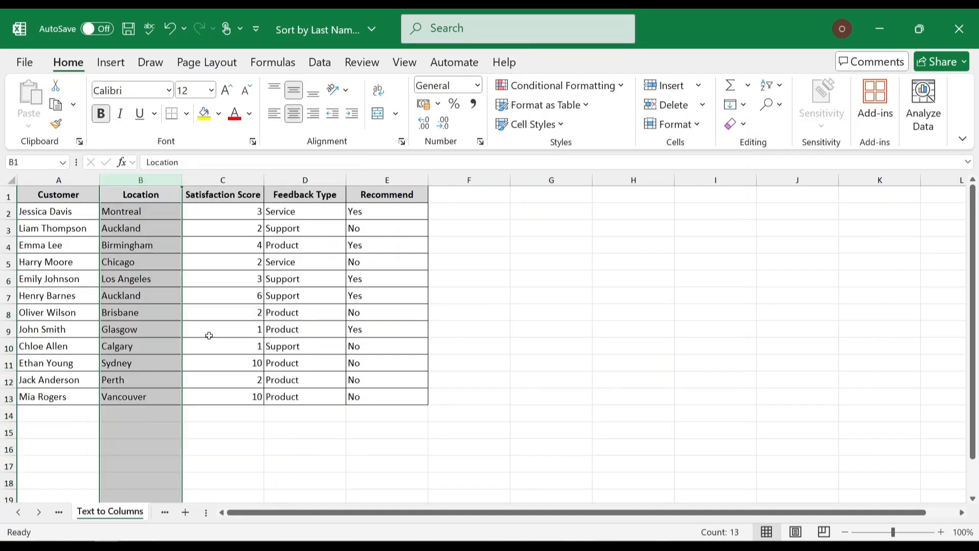
pyautogui.click(73, 181)
pyautogui.hotkey('ctrl', 'c')
pyautogui.click(129, 181)
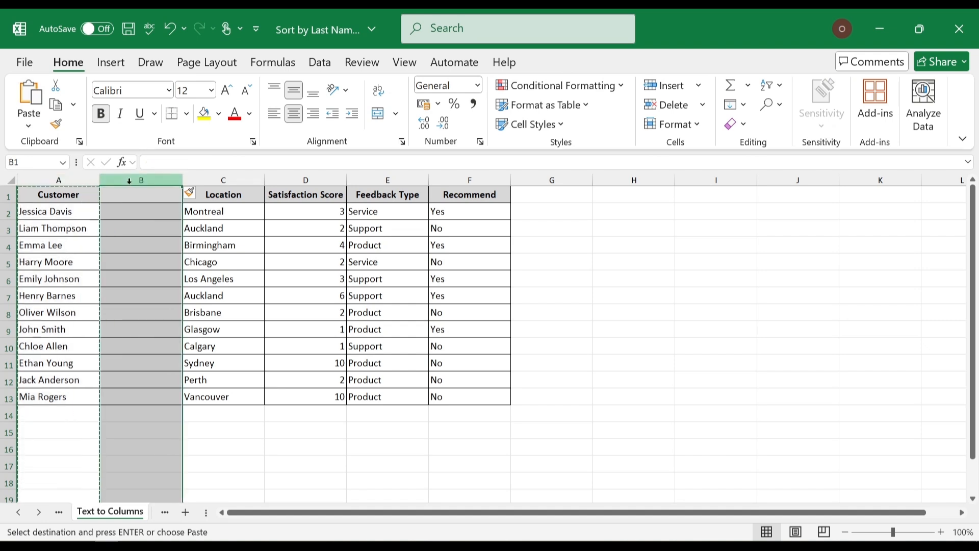
pyautogui.press('Return')
# Replace the duplicated column's header in B1 with "Last Name" on the Text to Columns sheet
pyautogui.click(168, 195)
pyautogui.doubleClick(168, 196)
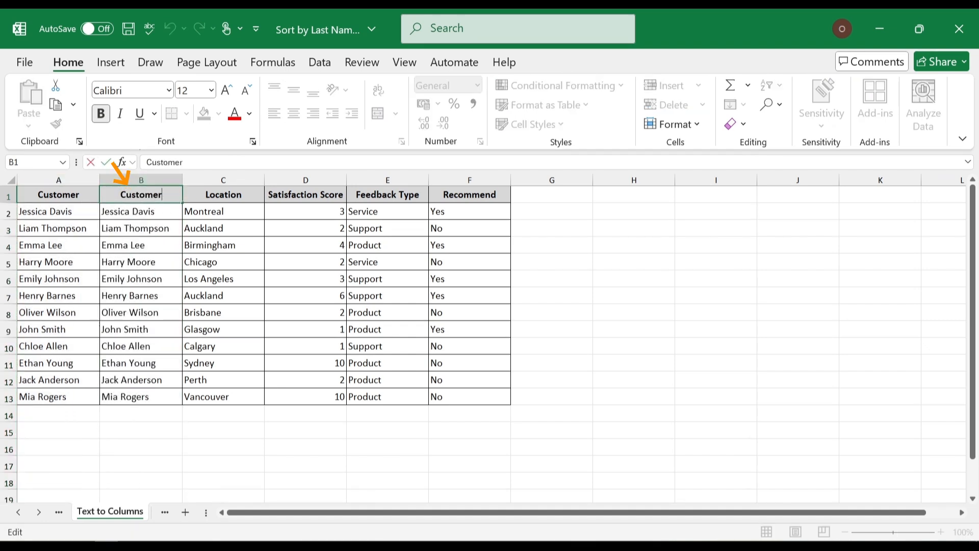
pyautogui.doubleClick(130, 187)
pyautogui.write('Last Name')
pyautogui.press('Return')
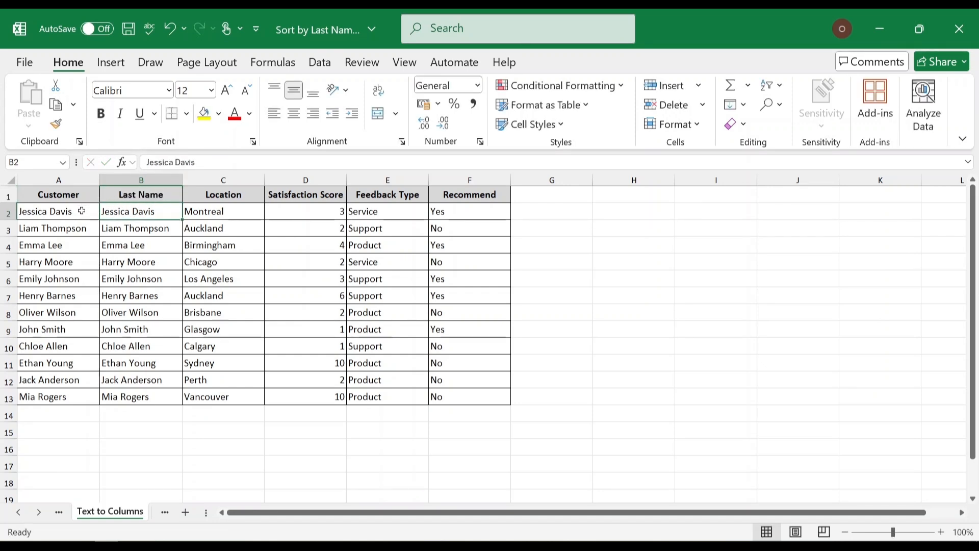
# Start Text to Columns on the names in A2:A13 as delimited data, with Space as the only delimiter
pyautogui.moveTo(82, 211); pyautogui.dragTo(64, 400)
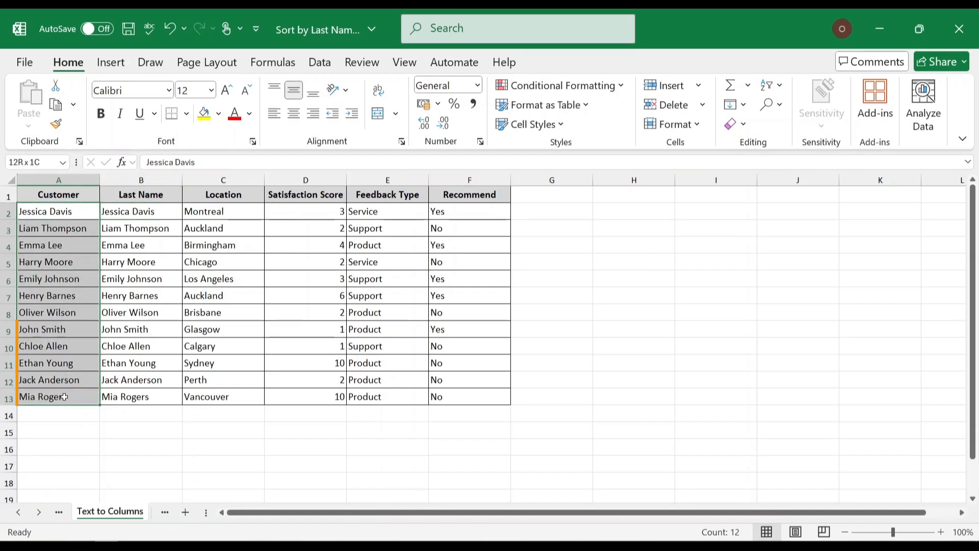
pyautogui.click(321, 62)
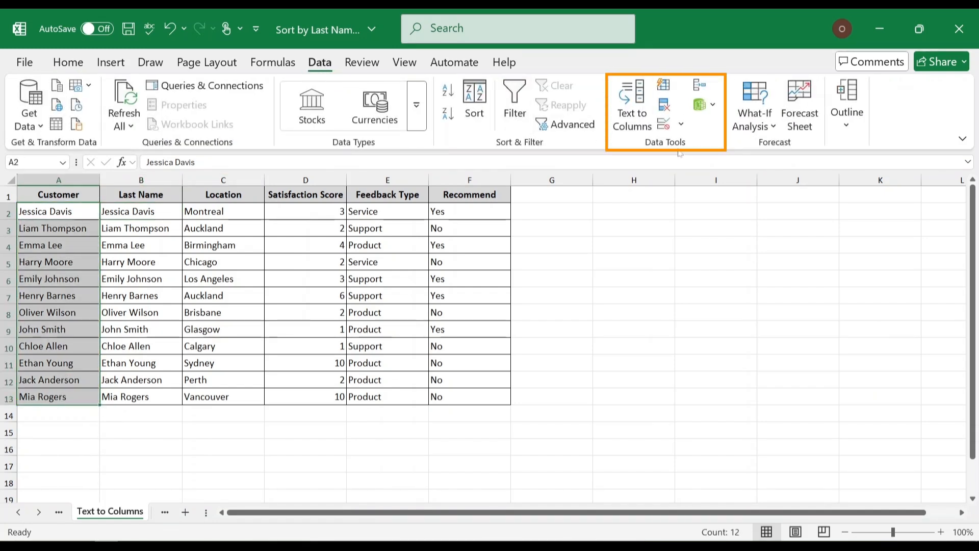
pyautogui.click(633, 113)
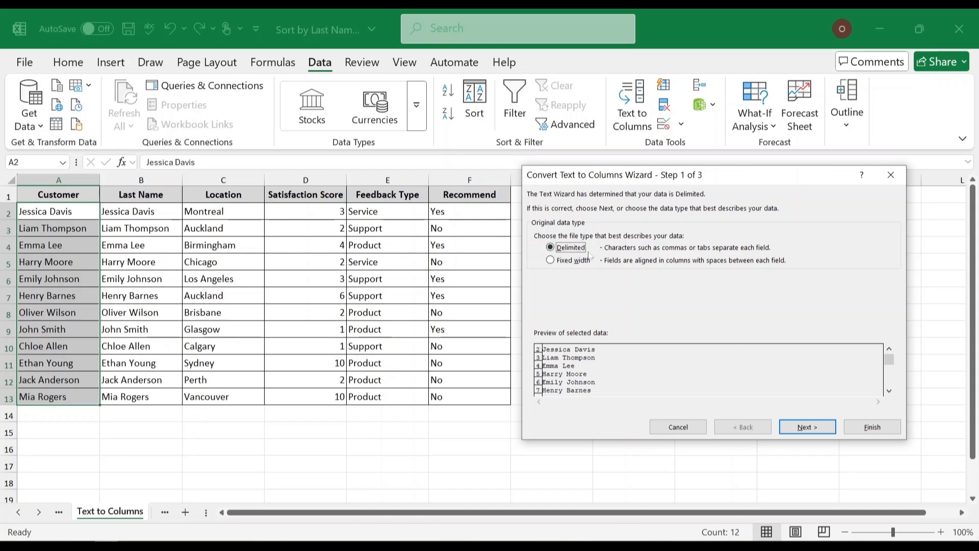
pyautogui.click(815, 433)
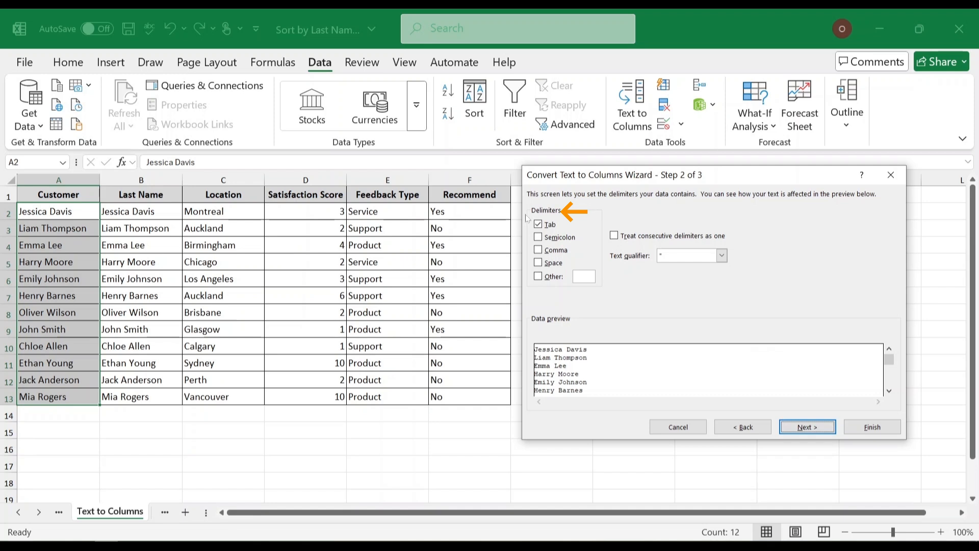
pyautogui.click(541, 263)
pyautogui.click(538, 225)
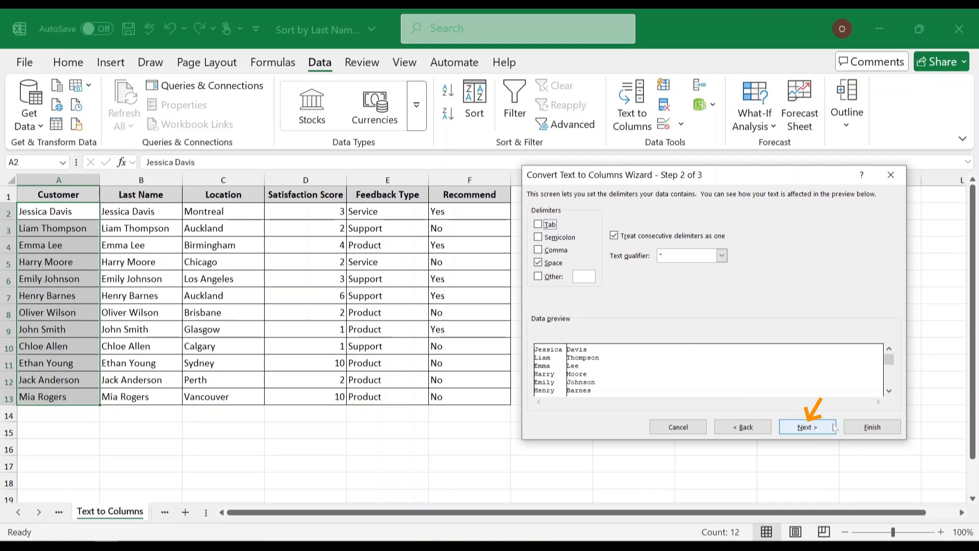
pyautogui.press('Return')
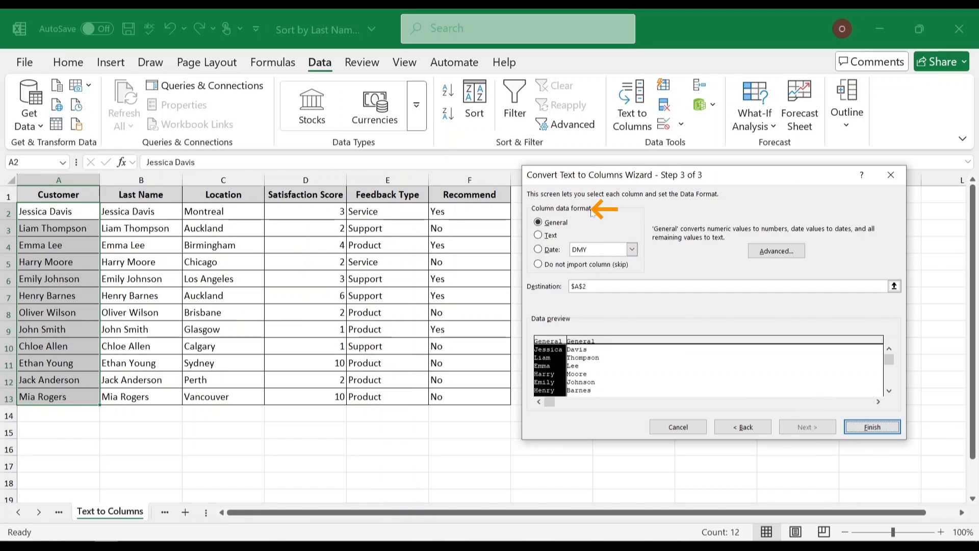
# Set the first-name column to be skipped, set the destination to $B$2 and finish the conversion
pyautogui.click(545, 266)
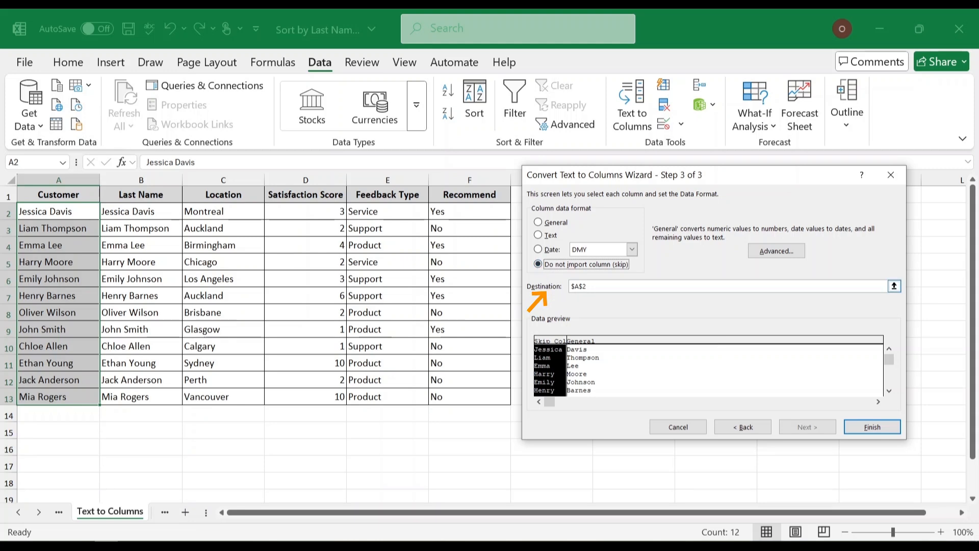
pyautogui.doubleClick(580, 286)
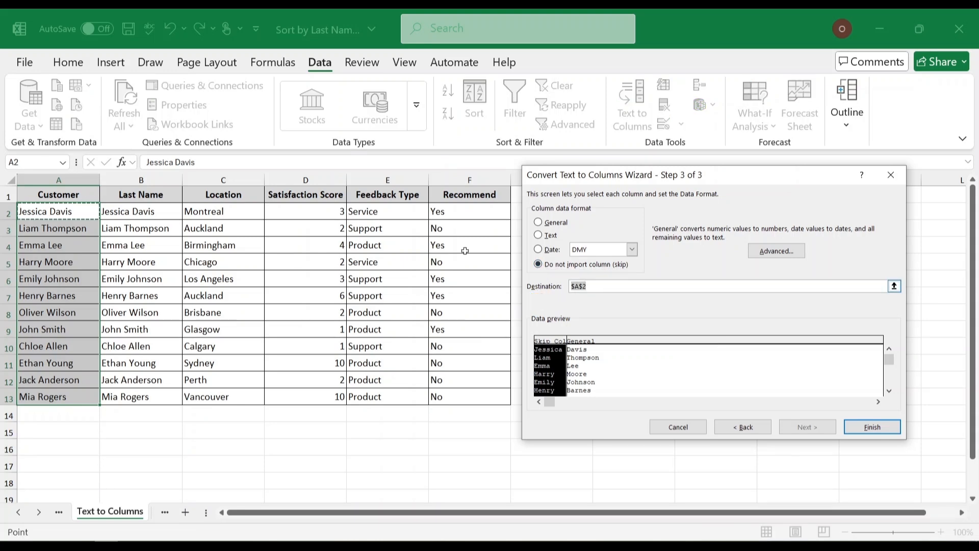
pyautogui.click(153, 212)
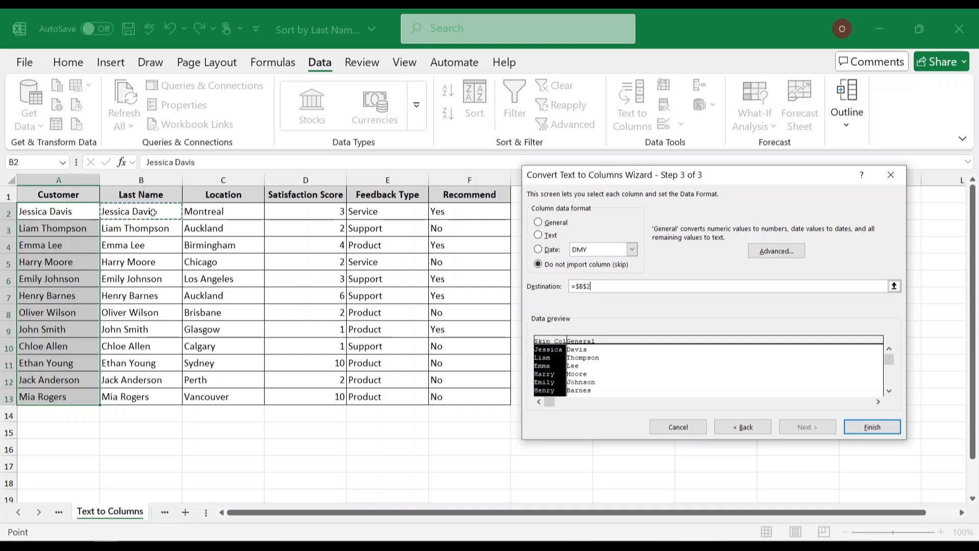
pyautogui.click(889, 425)
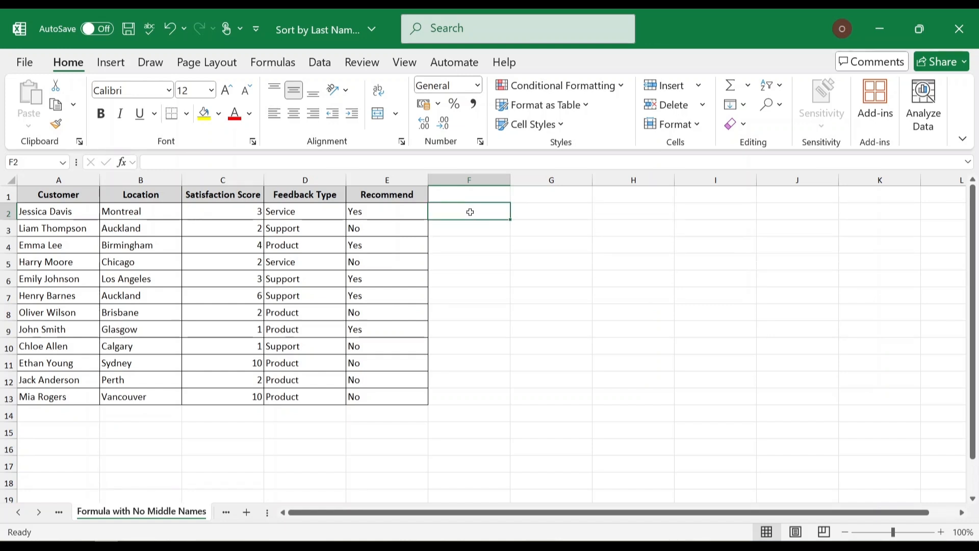
# On the Formula with No Middle Names sheet, insert a column before Location and head it "Last Name" in B1
pyautogui.rightClick(153, 180)
pyautogui.click(199, 331)
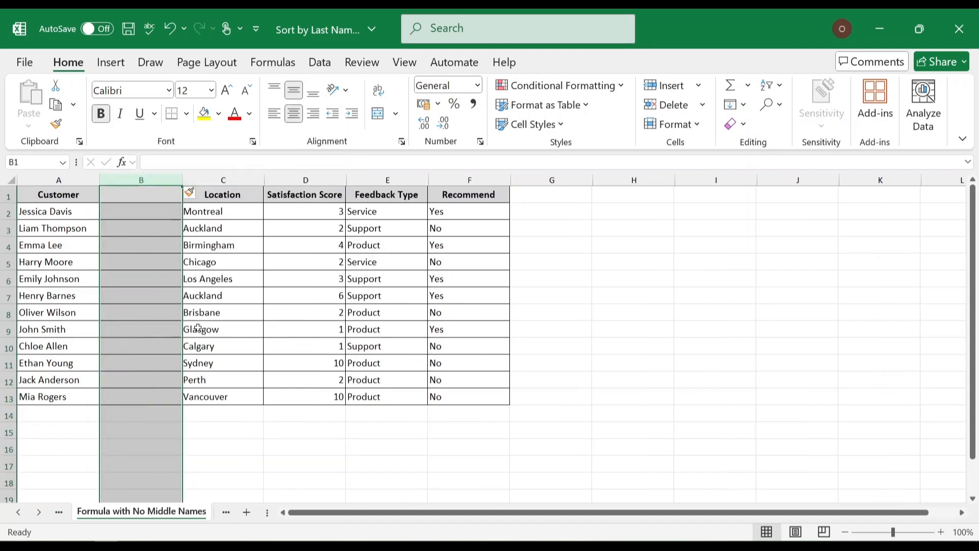
pyautogui.click(143, 193)
pyautogui.doubleClick(143, 193)
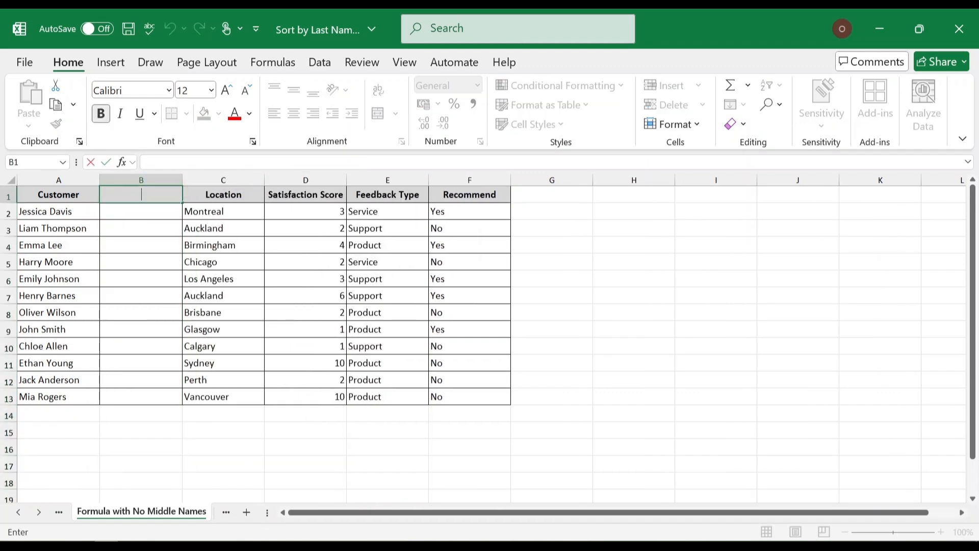
pyautogui.write('Last Name')
pyautogui.press('Return')
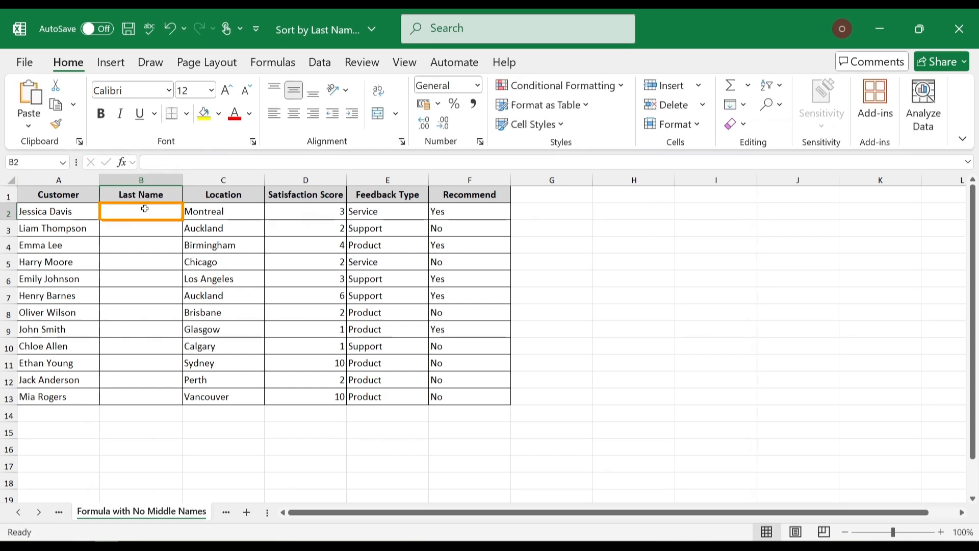
# Enter =RIGHT(A2,LEN(A2)-FIND(" ",A2)) in B2 and fill it down to B13
pyautogui.write('=RIGHT(A2,LEN(A2)-FIND(" ",A2))')
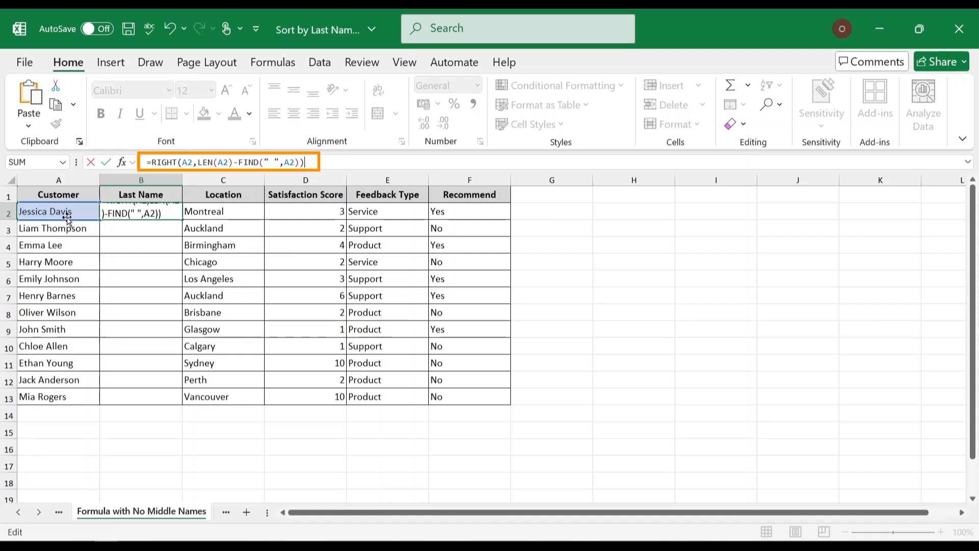
pyautogui.press('Return')
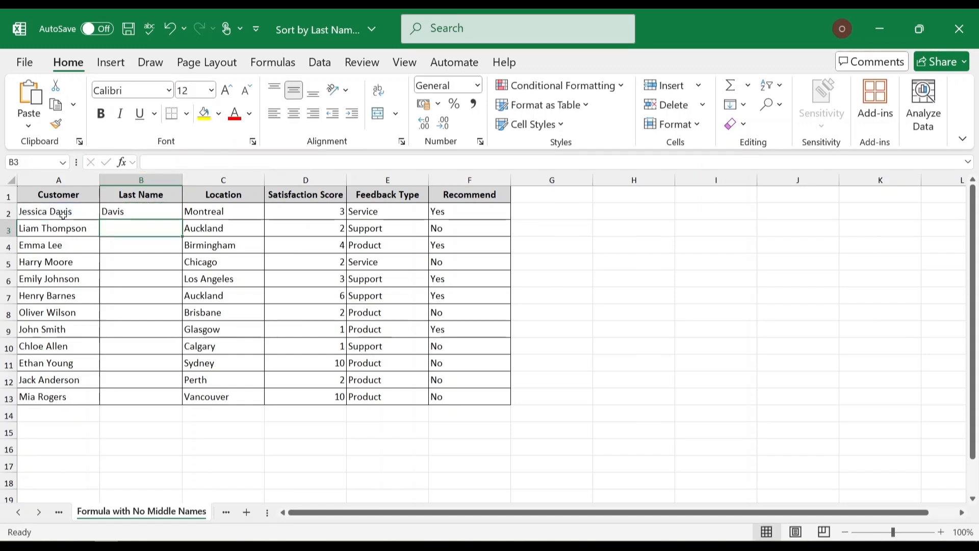
pyautogui.click(161, 214)
pyautogui.moveTo(183, 220); pyautogui.dragTo(185, 407)
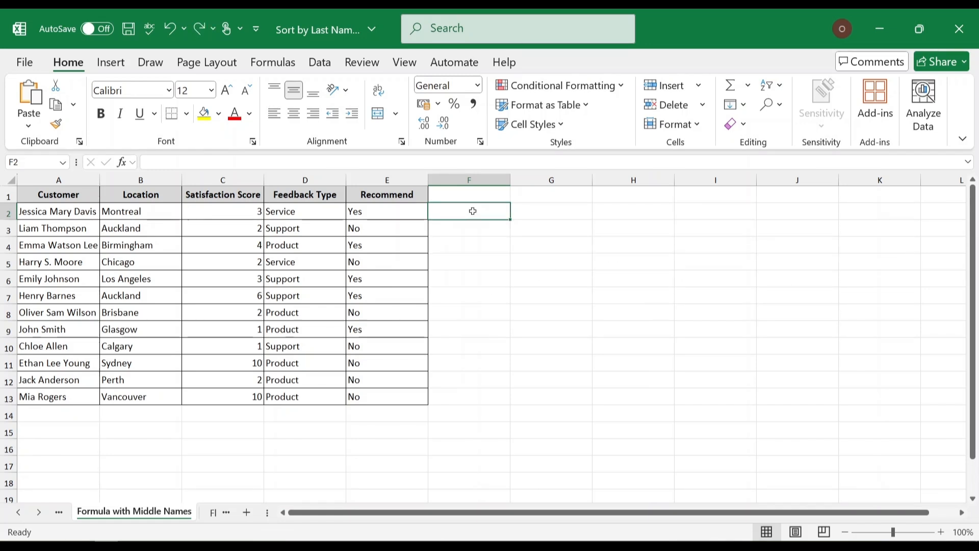
# On the Formula with Middle Names sheet, insert a column before Location and head it "Last Name" in B1
pyautogui.click(149, 181)
pyautogui.rightClick(149, 182)
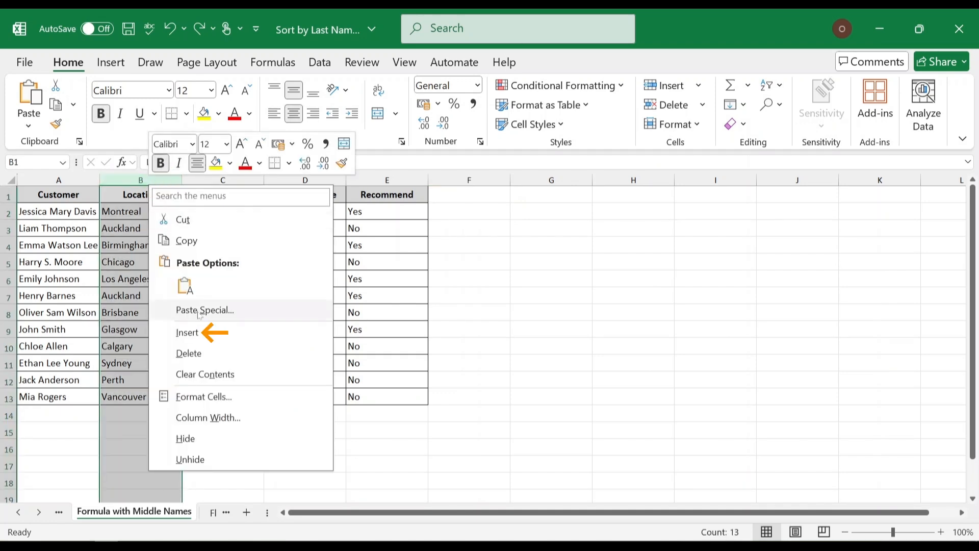
pyautogui.click(201, 331)
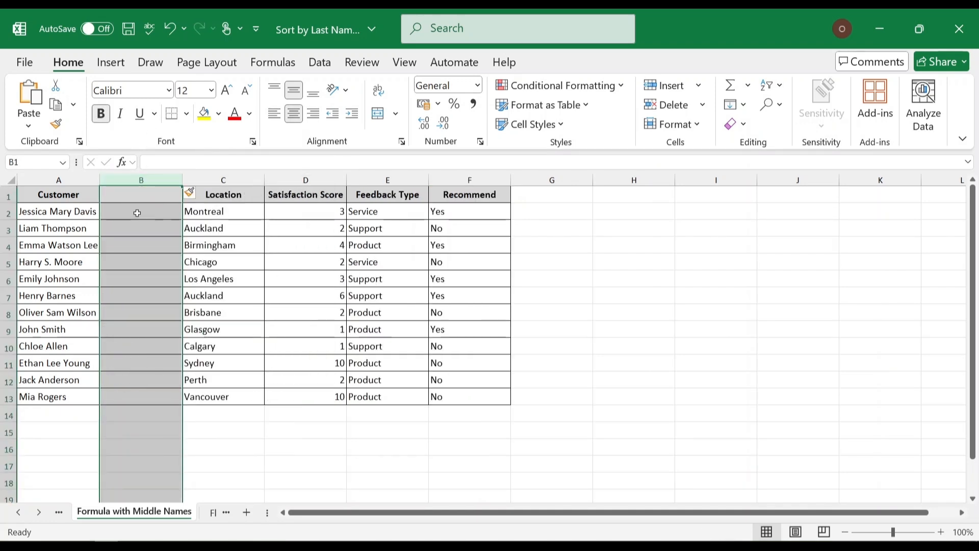
pyautogui.click(135, 197)
pyautogui.write('Last Name')
pyautogui.press('Return')
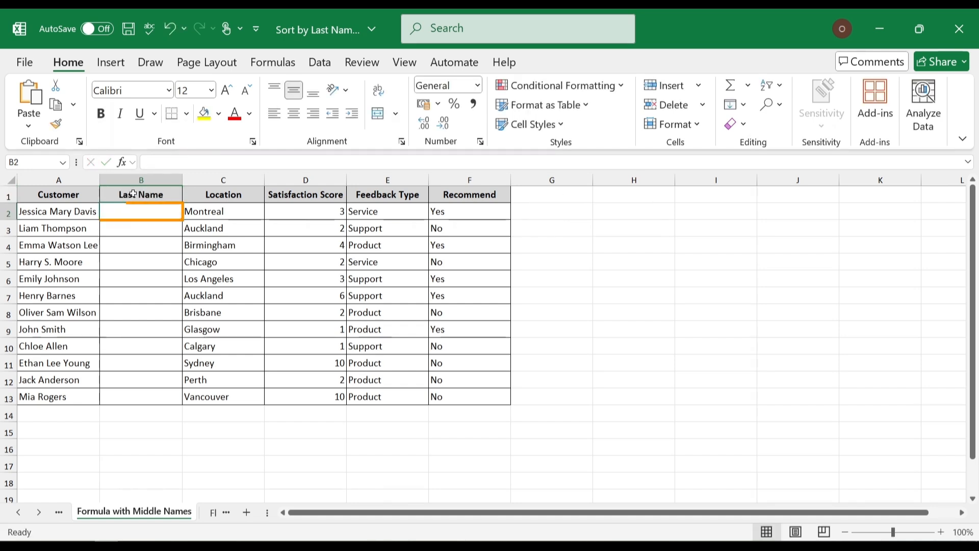
# Enter =RIGHT(A2,LEN(A2)-FIND("@",SUBSTITUTE(A2," ","@",LEN(A2)-LEN(SUBSTITUTE(A2," ",""))))) in B2, reviewing its nested parts before committing it
pyautogui.click(159, 162)
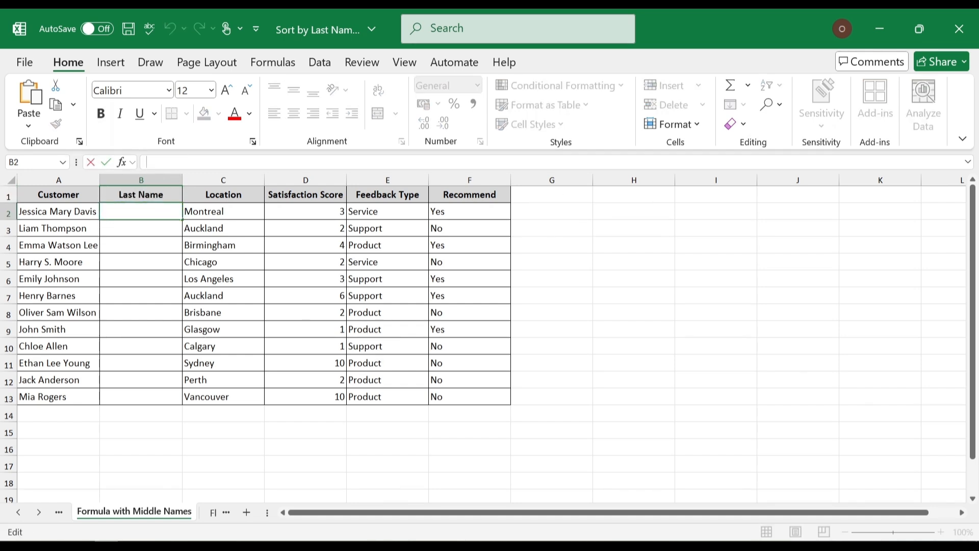
pyautogui.write('=RIGHT(A2,LEN(A2)-FIND("@",SUBSTITUTE(A2," ","@",LEN(A2)-LEN(SUBSTITUTE(A2," ","")))))')
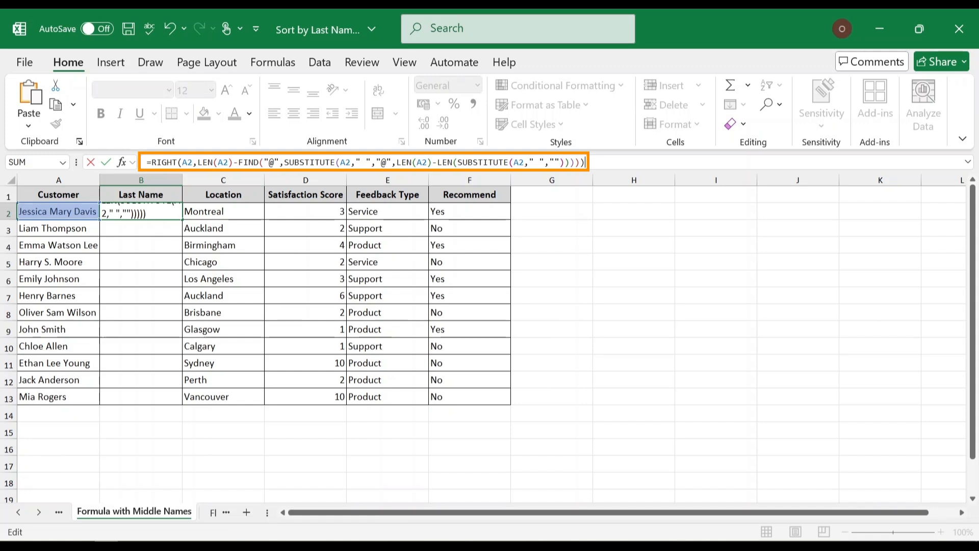
pyautogui.moveTo(396, 162); pyautogui.dragTo(575, 162)
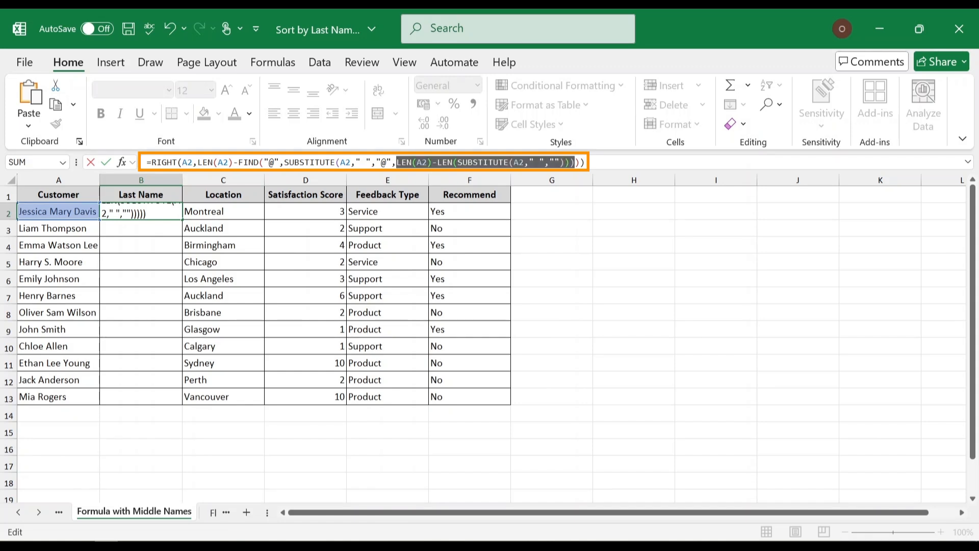
pyautogui.click(586, 163)
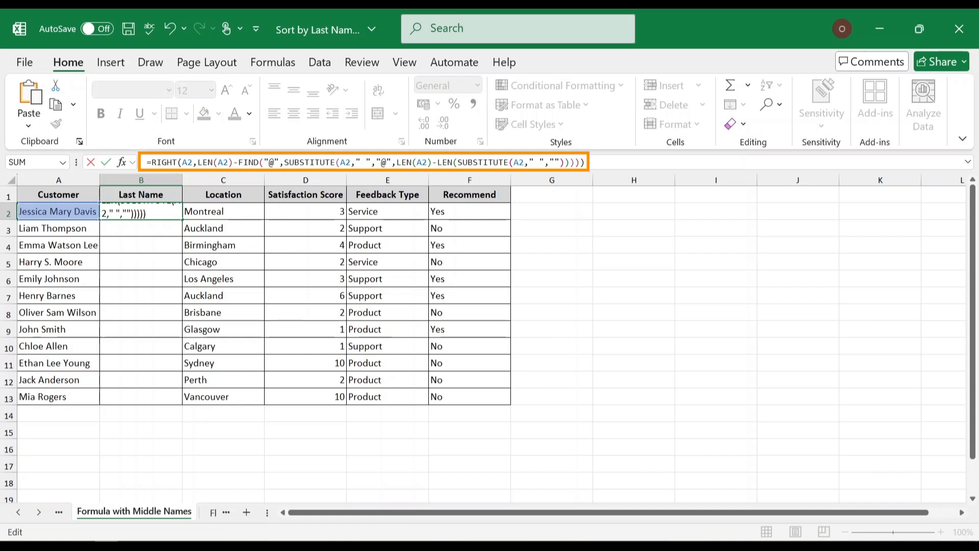
pyautogui.moveTo(284, 162); pyautogui.dragTo(392, 162)
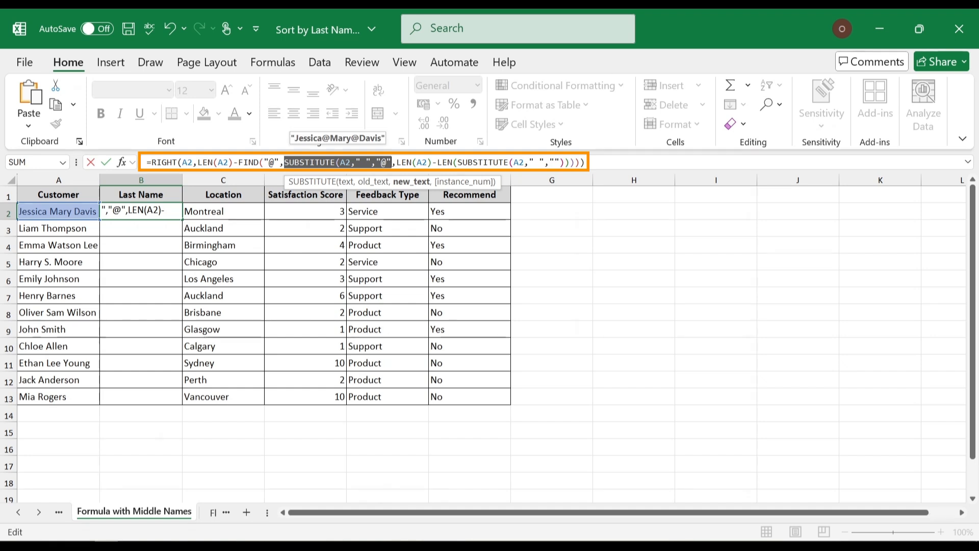
pyautogui.moveTo(238, 162); pyautogui.dragTo(580, 162)
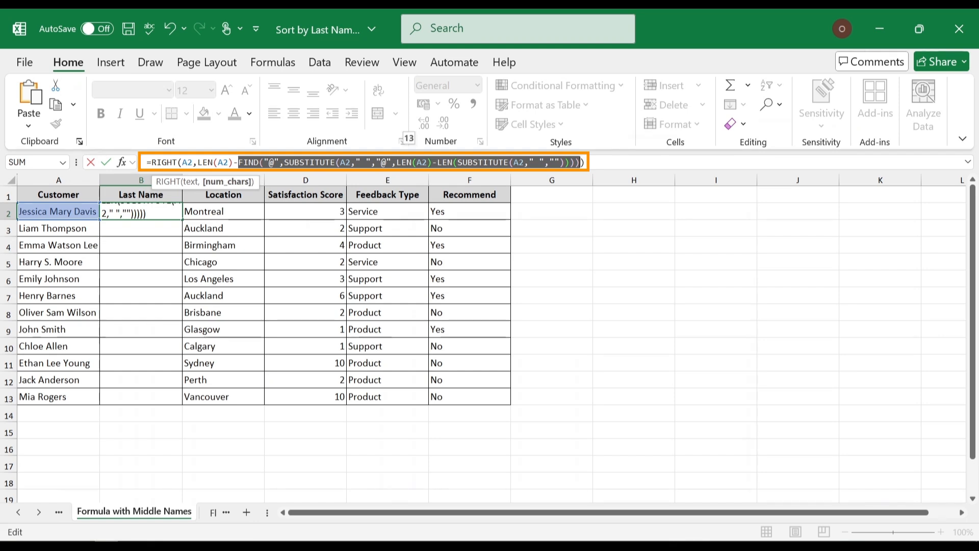
pyautogui.click(586, 162)
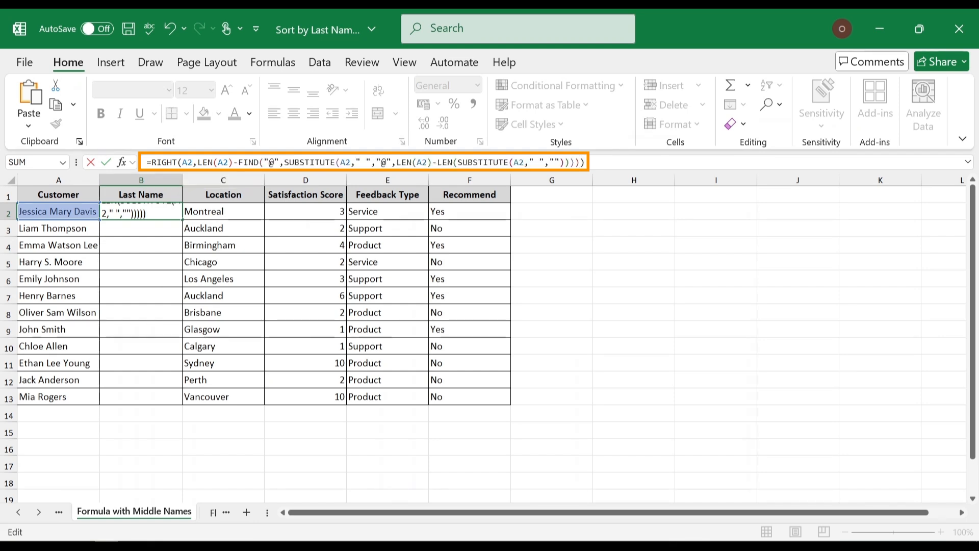
pyautogui.moveTo(586, 162); pyautogui.dragTo(198, 162)
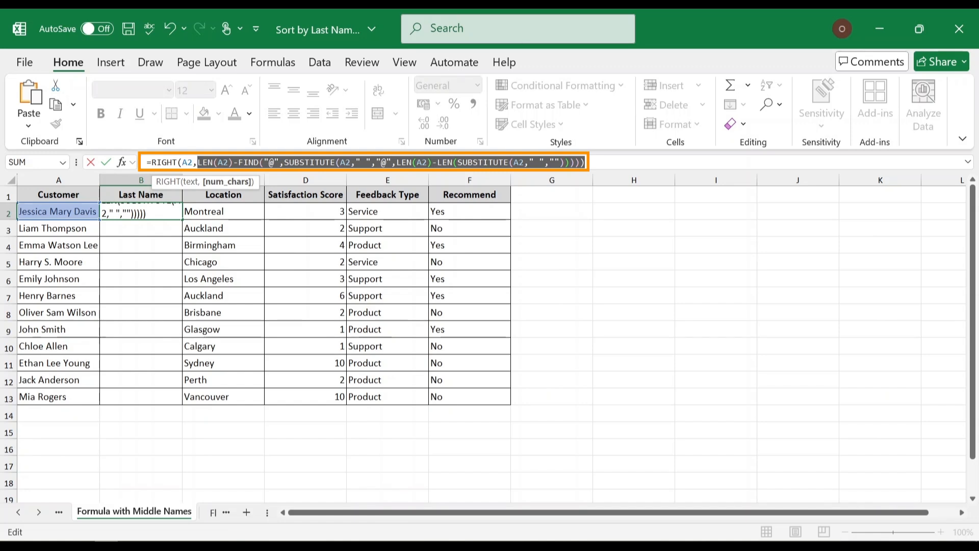
pyautogui.doubleClick(187, 163)
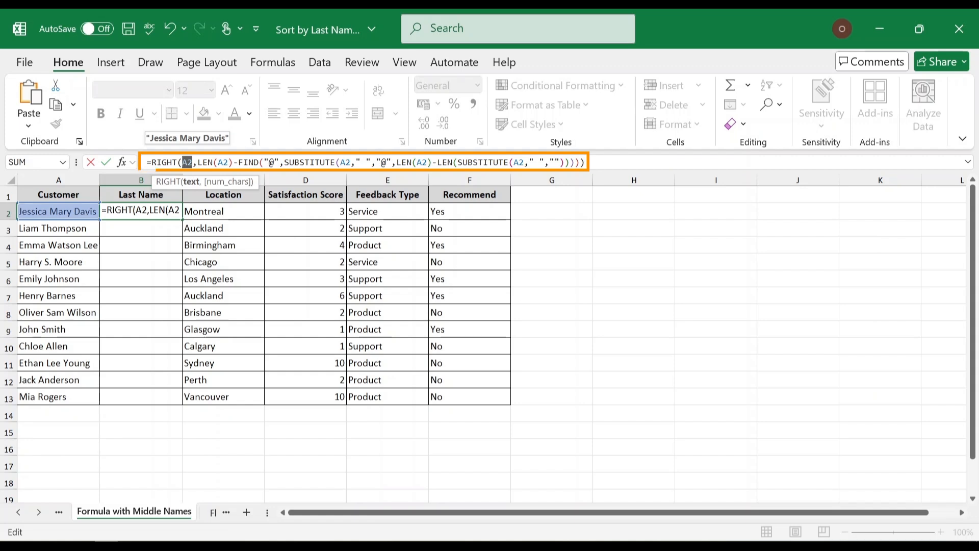
pyautogui.press('Return')
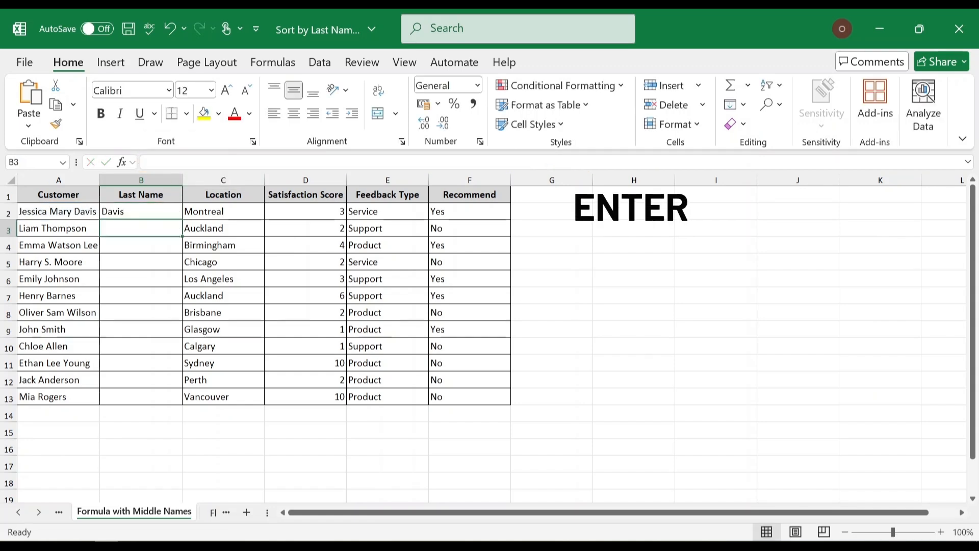
# Fill the middle-name formula from B2 down through B13 and deselect the range
pyautogui.click(158, 208)
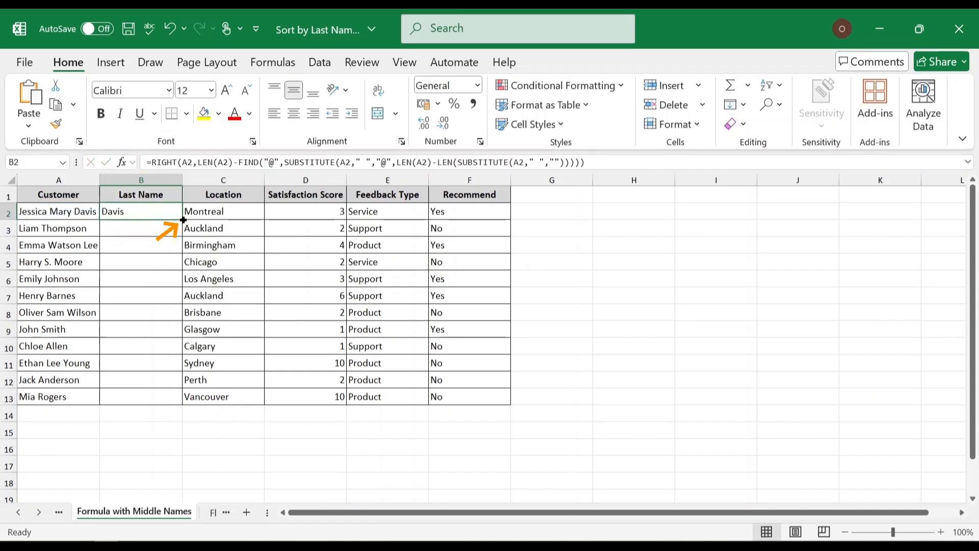
pyautogui.doubleClick(183, 220)
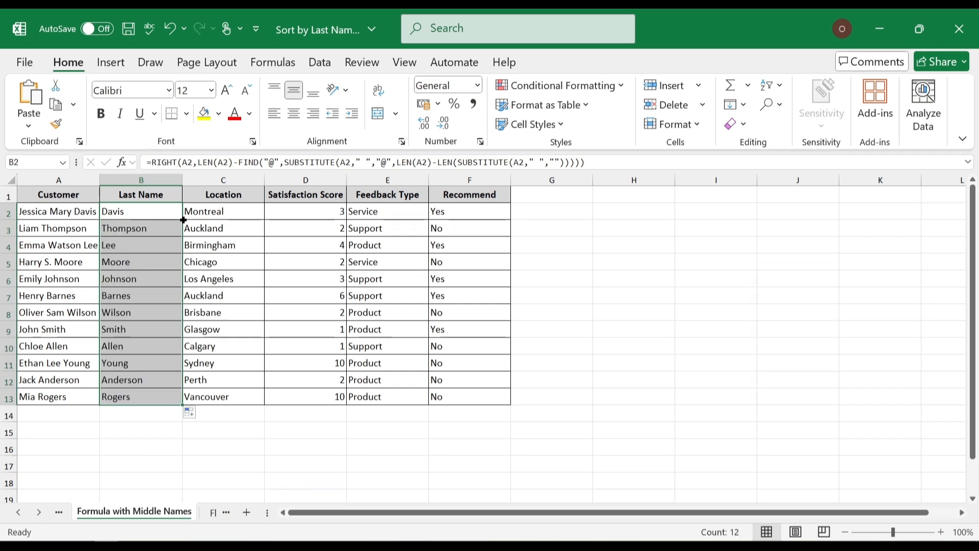
pyautogui.click(584, 211)
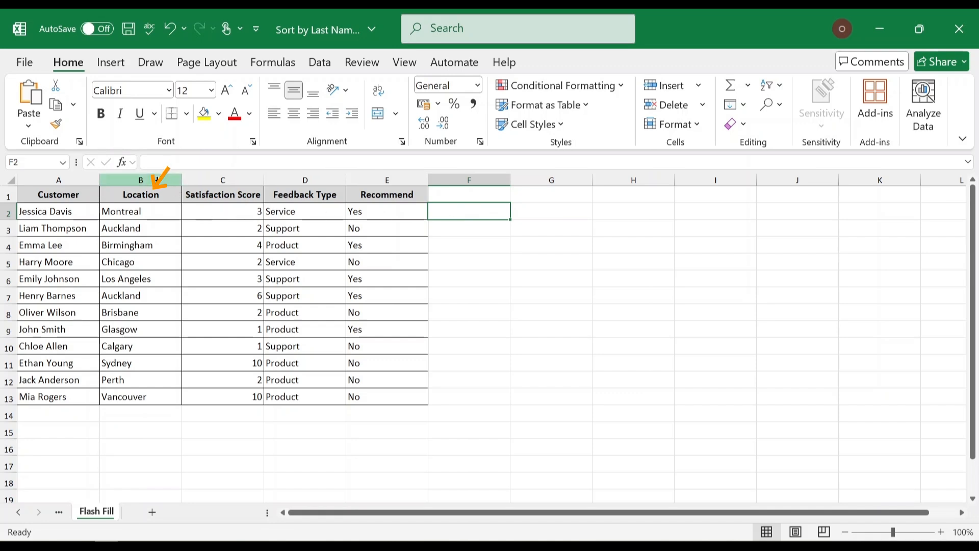
# On the Flash Fill sheet, insert a column before Location and head it "Last Name" in B1
pyautogui.click(157, 179)
pyautogui.rightClick(157, 179)
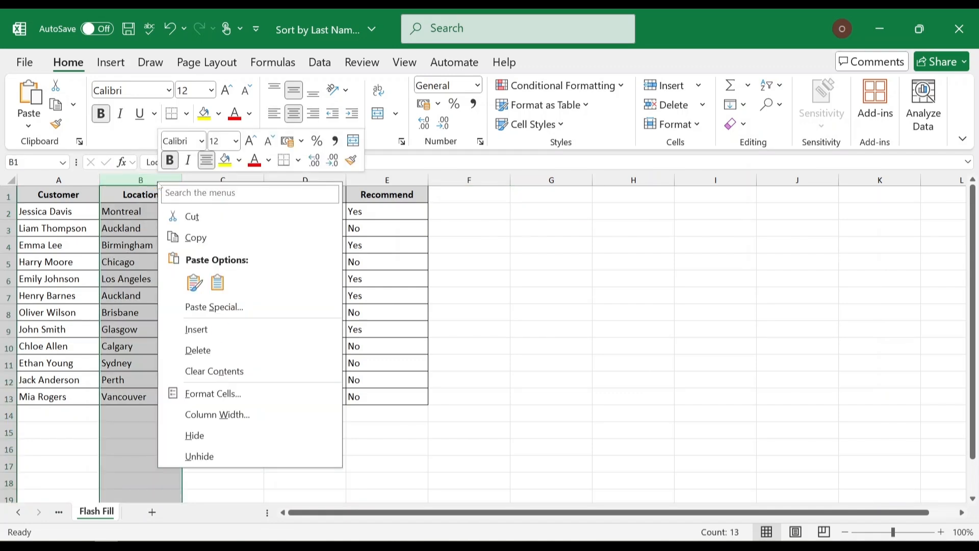
pyautogui.click(211, 329)
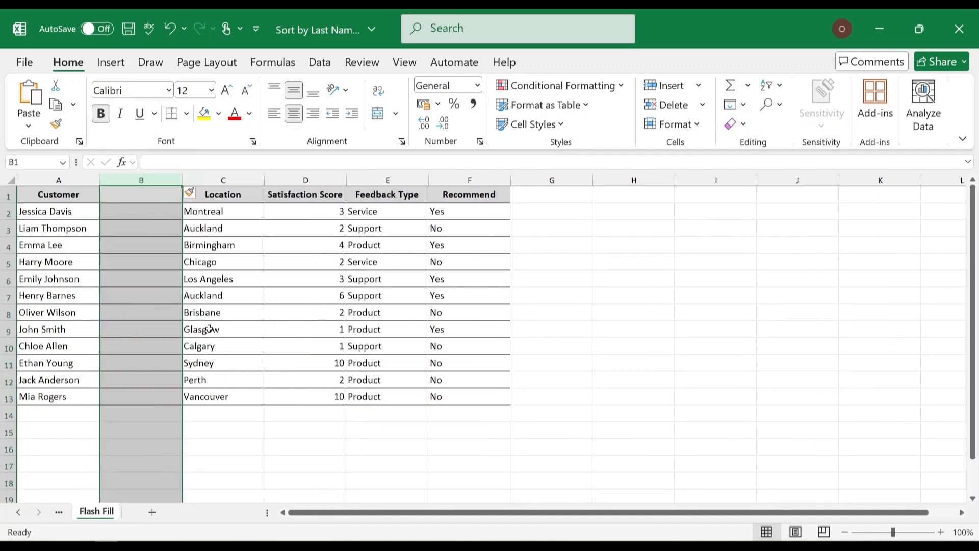
pyautogui.click(149, 195)
pyautogui.doubleClick(149, 194)
pyautogui.write('Last Name')
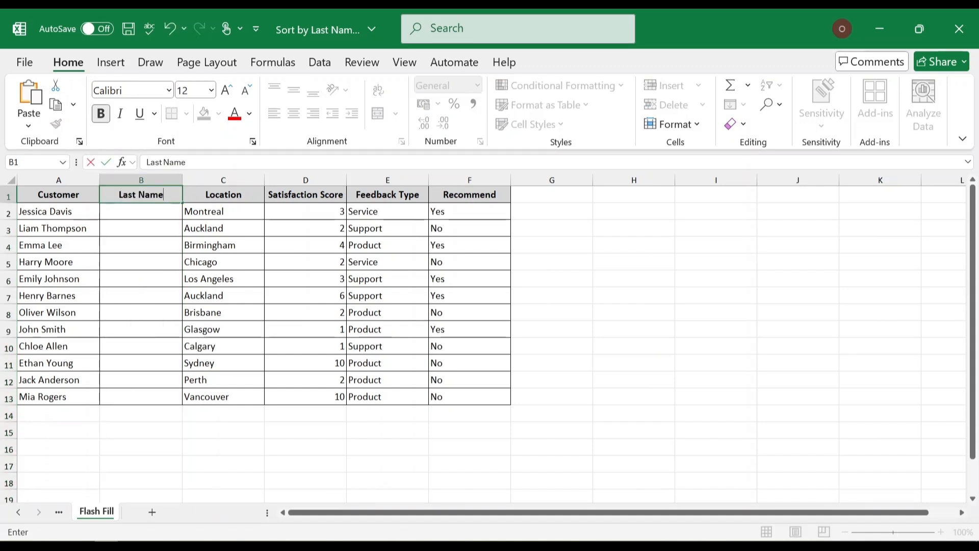
pyautogui.press('Return')
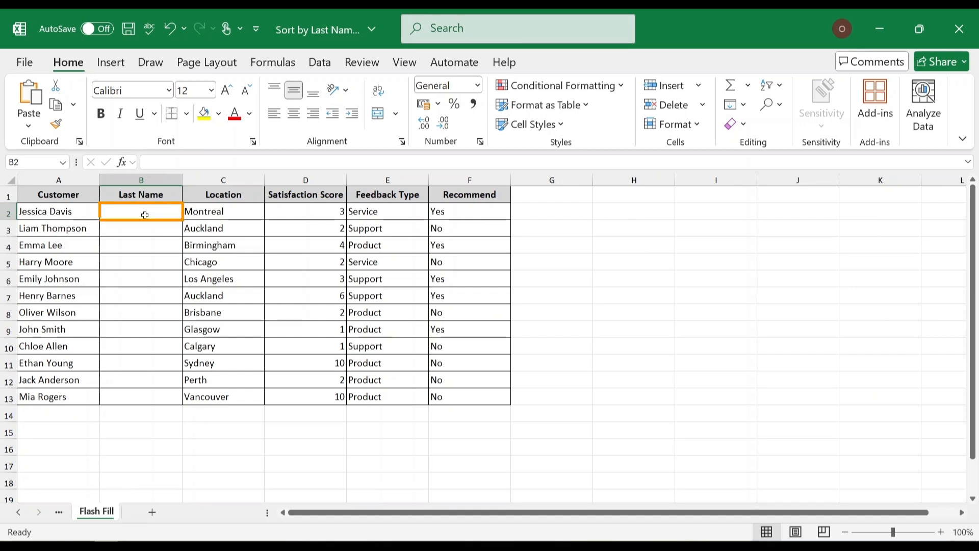
# Enter the first two customers' last names in B2 and B3 as the example pattern
pyautogui.write('Davis')
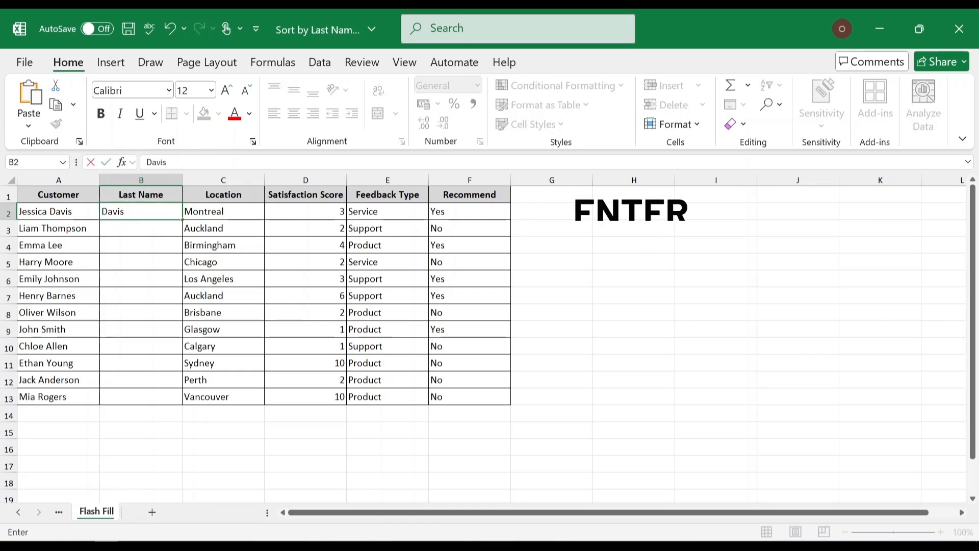
pyautogui.press('Return')
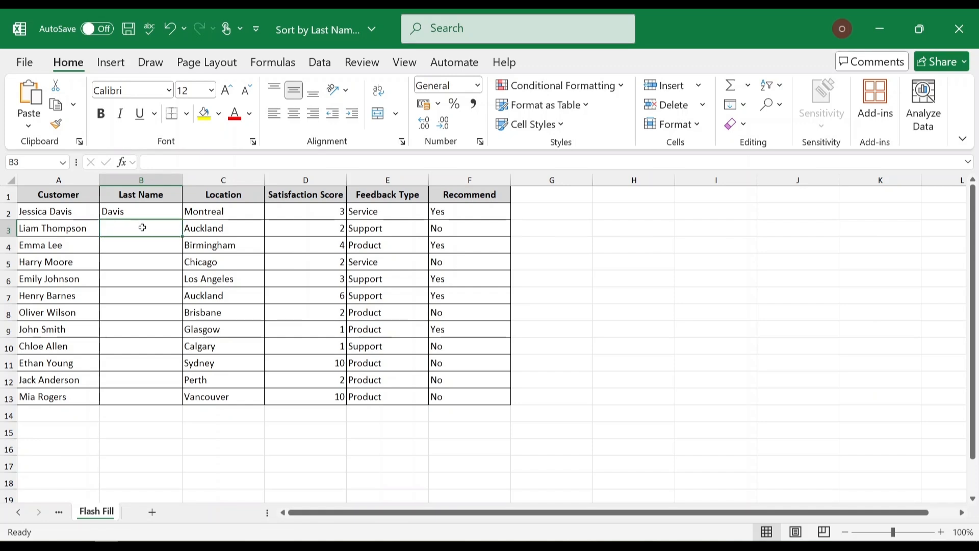
pyautogui.write('Thompson')
pyautogui.press('Return')
# Fill B2:B3 down to B13 and change the fill option to Flash Fill
pyautogui.moveTo(148, 218); pyautogui.dragTo(144, 228)
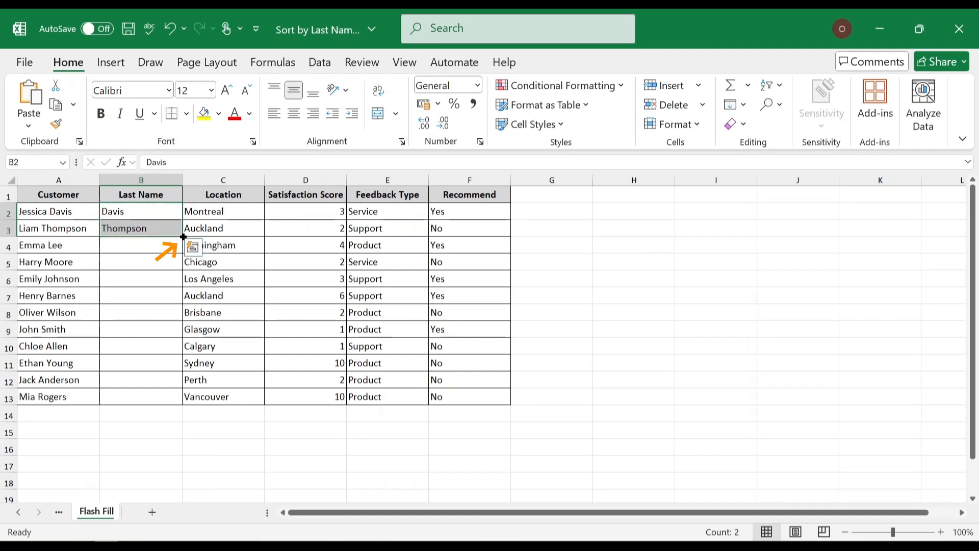
pyautogui.moveTo(183, 236); pyautogui.dragTo(184, 405)
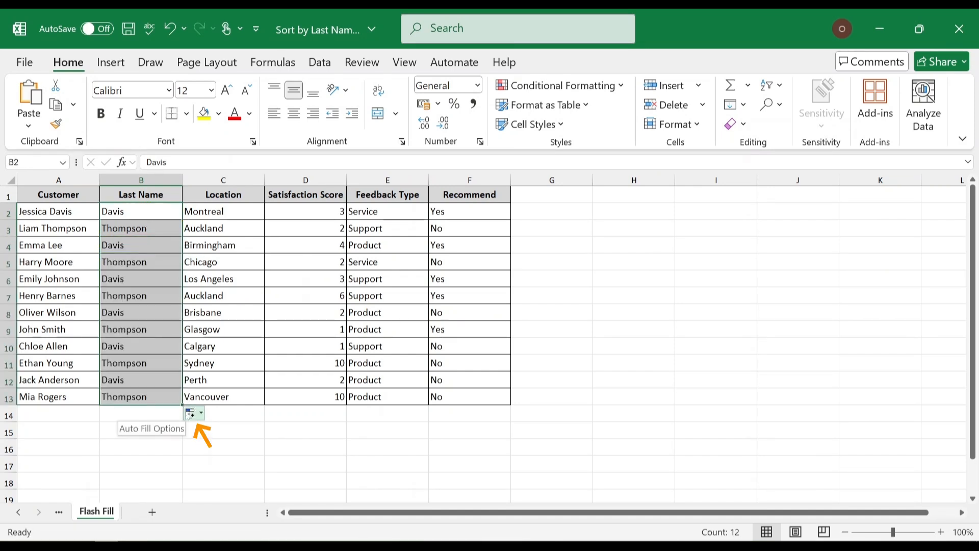
pyautogui.click(201, 414)
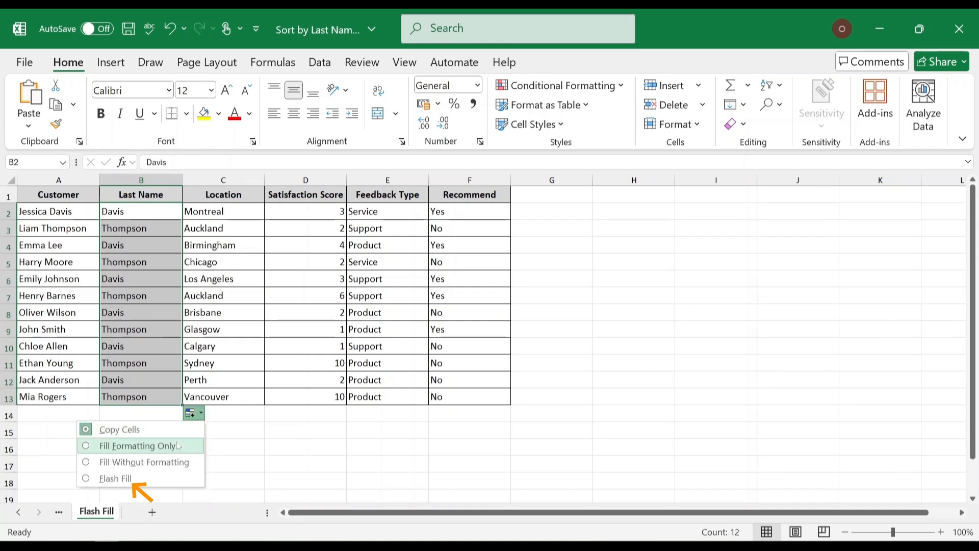
pyautogui.click(143, 480)
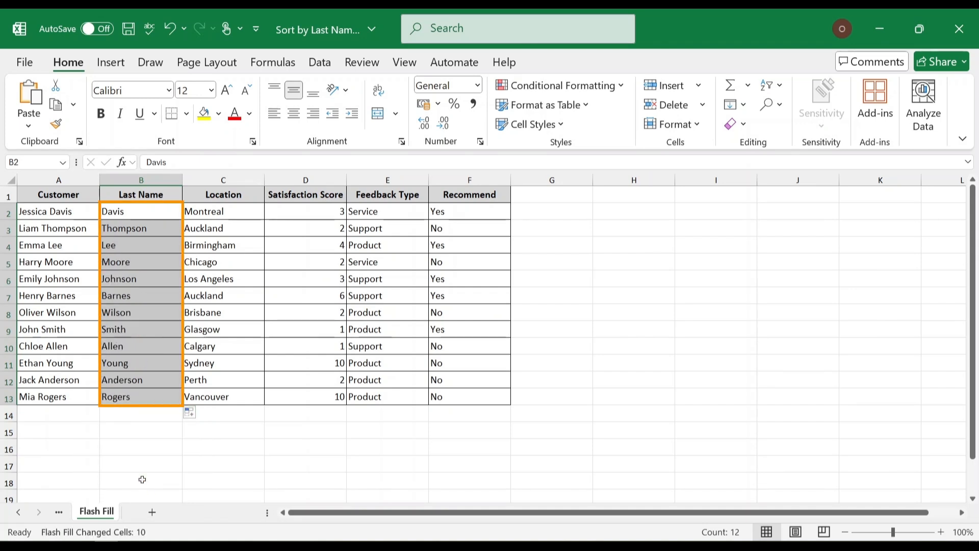